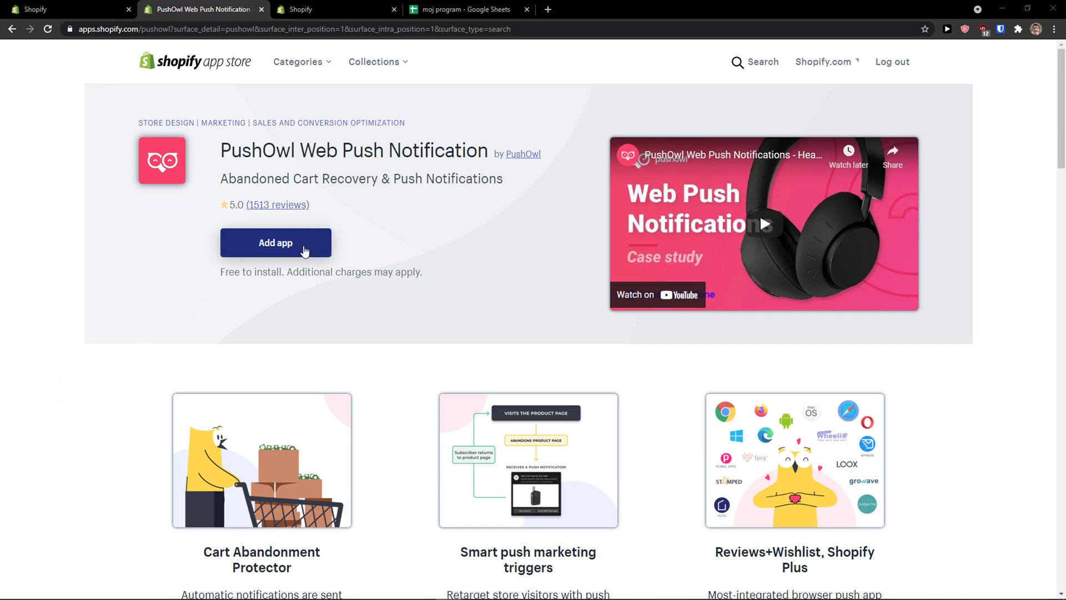
Add the PushOwl Web Push Notification app to the store and look over its requested permissions.
{"action": "left_click", "coordinate": [305, 251]}
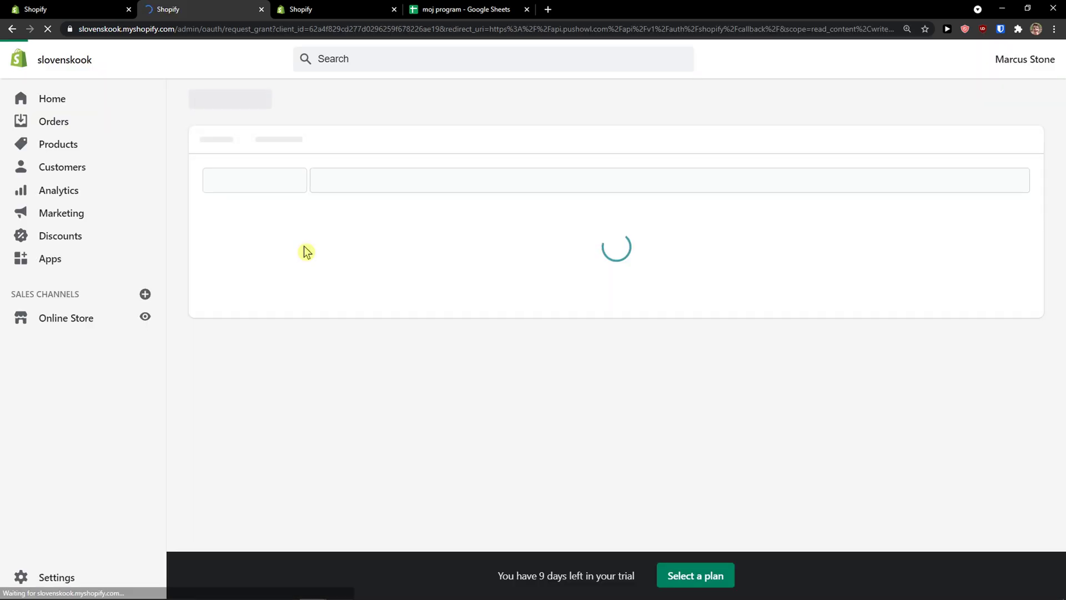
{"action": "scroll", "coordinate": [750, 367], "scroll_direction": "down", "scroll_amount": 6}
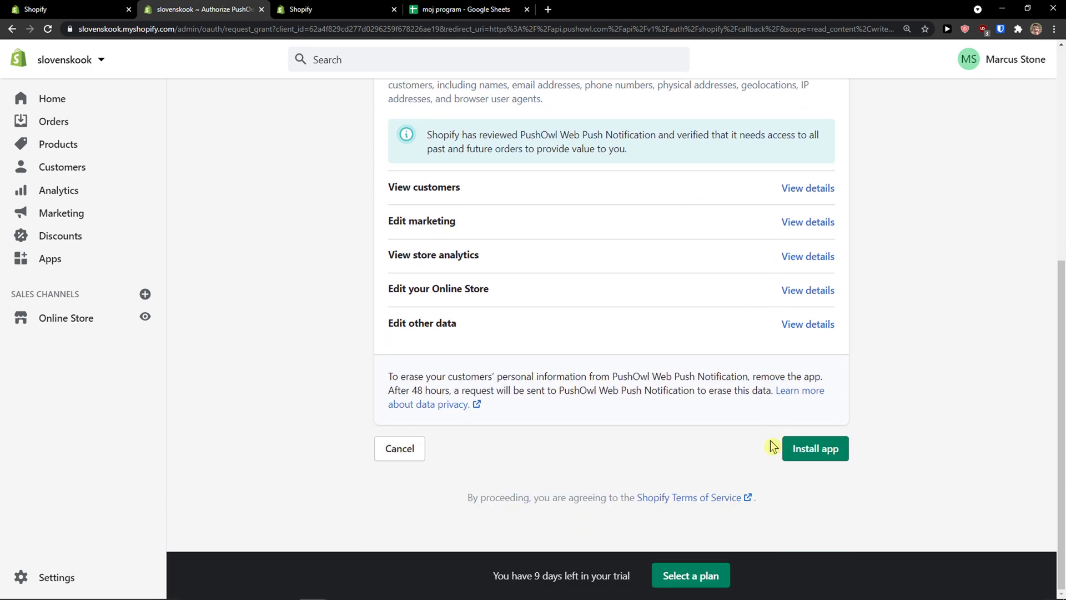
Approve the PushOwl install, check the dashboard stats, then view the Campaigns and Automation pages.
{"action": "left_click", "coordinate": [804, 453]}
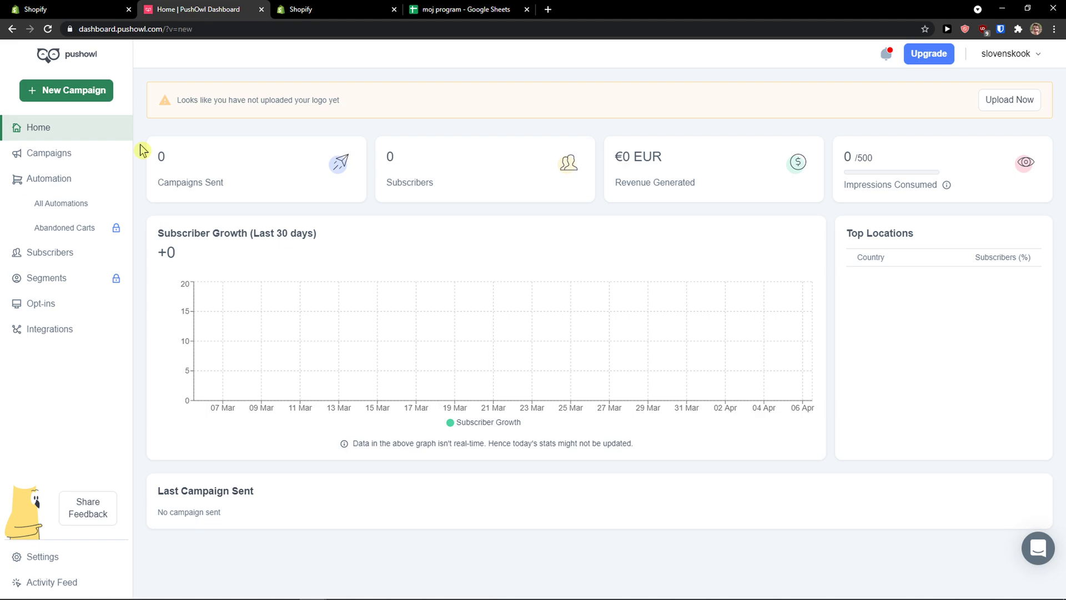
{"action": "left_click_drag", "start_coordinate": [142, 150], "coordinate": [309, 171]}
{"action": "left_click", "coordinate": [309, 171]}
{"action": "left_click", "coordinate": [83, 154]}
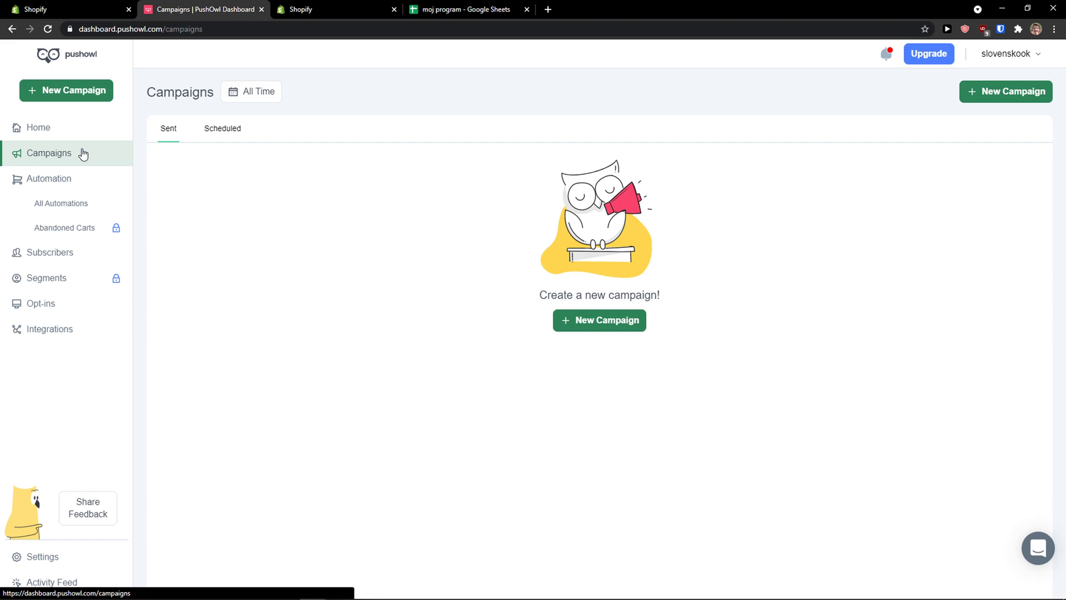
{"action": "left_click", "coordinate": [73, 180]}
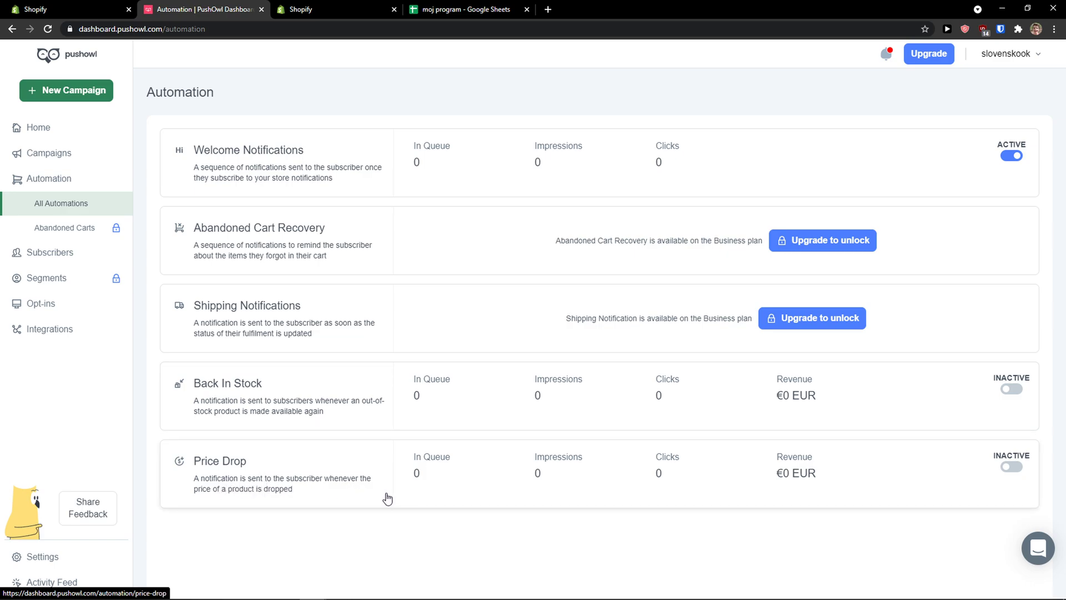
View the subscribers overview, then review the opt-in prompt timing settings.
{"action": "left_click", "coordinate": [93, 264]}
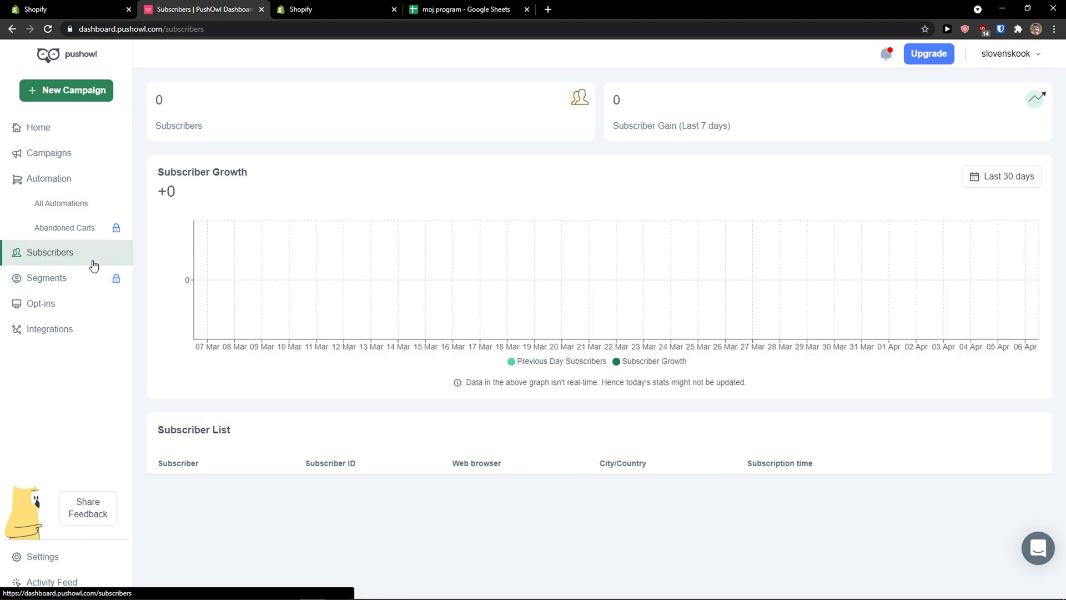
{"action": "left_click", "coordinate": [97, 313]}
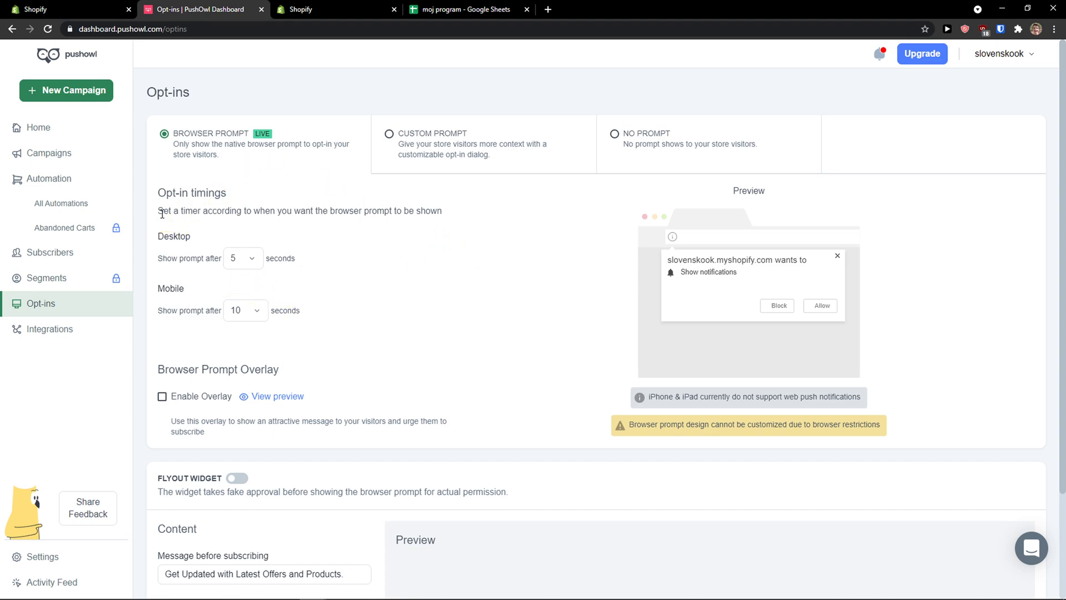
{"action": "left_click_drag", "start_coordinate": [161, 214], "coordinate": [469, 209]}
{"action": "left_click", "coordinate": [469, 242]}
{"action": "scroll", "coordinate": [371, 207], "scroll_direction": "down", "scroll_amount": 1}
{"action": "scroll", "coordinate": [373, 207], "scroll_direction": "up", "scroll_amount": 1}
Browse the available integrations, including Loox, then return to the Home dashboard.
{"action": "left_click", "coordinate": [85, 333]}
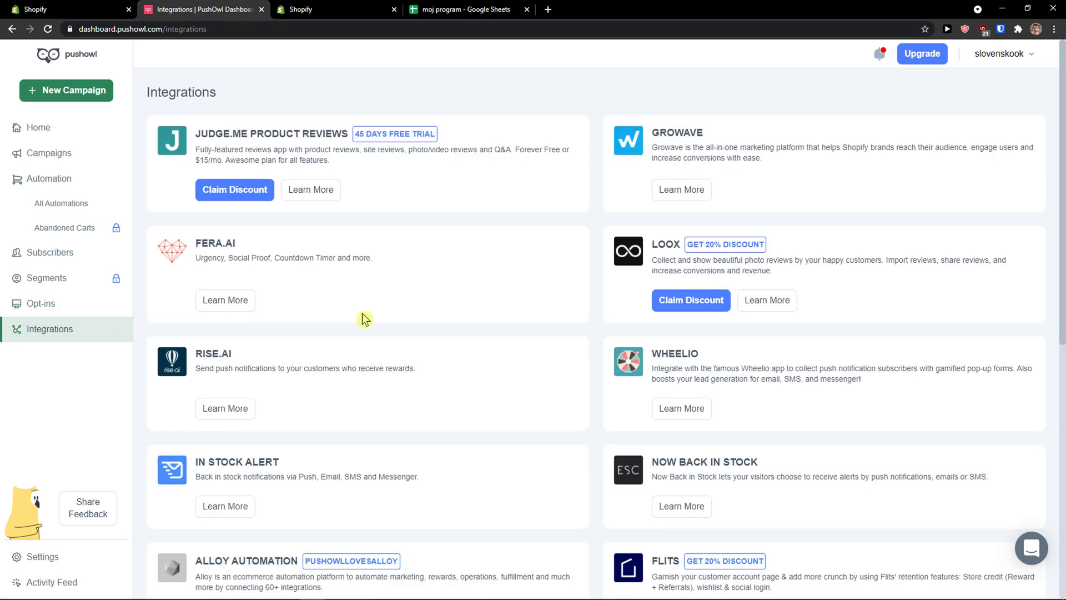
{"action": "scroll", "coordinate": [364, 318], "scroll_direction": "down", "scroll_amount": 2}
{"action": "scroll", "coordinate": [363, 318], "scroll_direction": "up", "scroll_amount": 2}
{"action": "scroll", "coordinate": [655, 255], "scroll_direction": "down", "scroll_amount": 2}
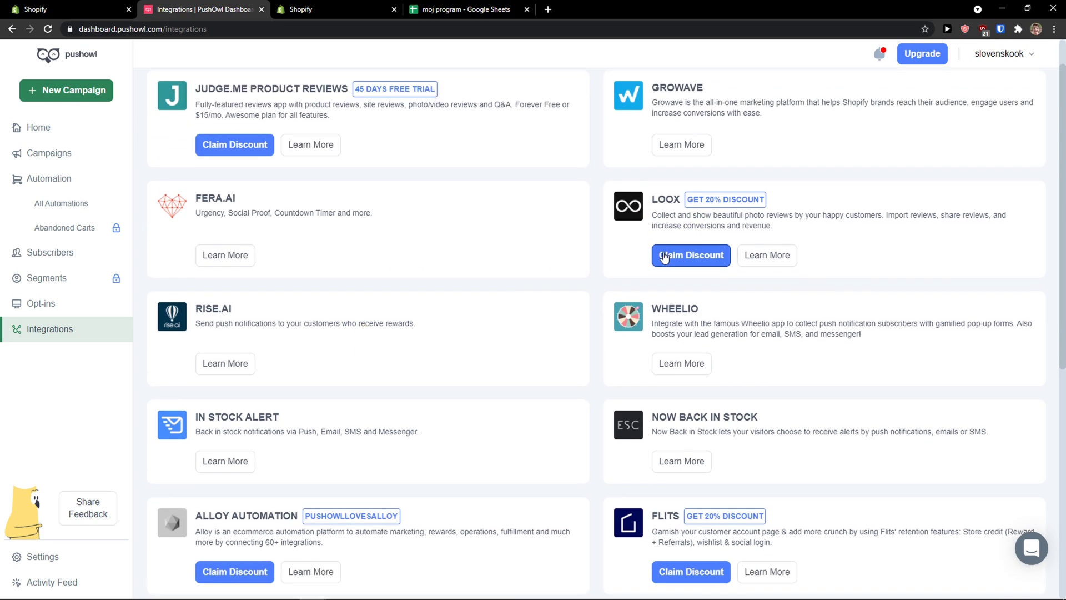
{"action": "scroll", "coordinate": [656, 255], "scroll_direction": "up", "scroll_amount": 2}
{"action": "scroll", "coordinate": [633, 255], "scroll_direction": "down", "scroll_amount": 5}
{"action": "scroll", "coordinate": [627, 256], "scroll_direction": "up", "scroll_amount": 5}
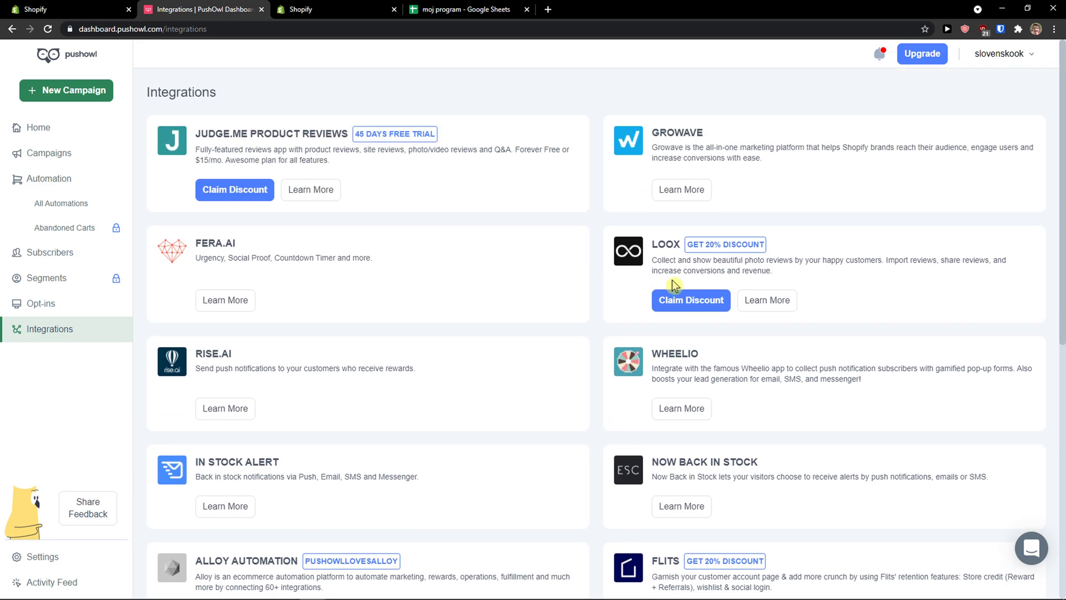
{"action": "left_click_drag", "start_coordinate": [721, 269], "coordinate": [794, 278]}
{"action": "left_click", "coordinate": [794, 278]}
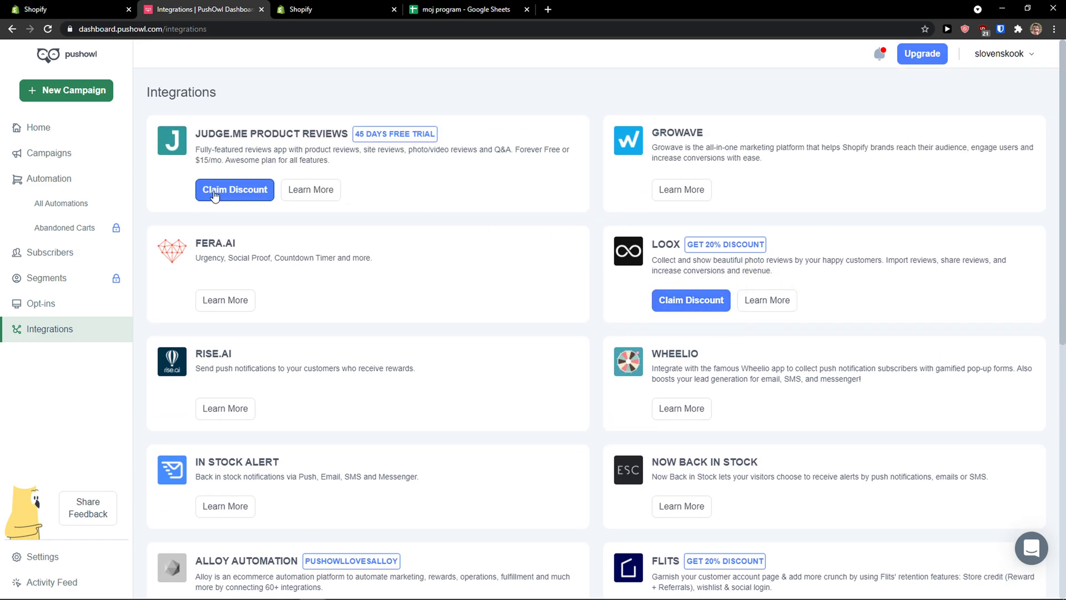
{"action": "left_click", "coordinate": [41, 130]}
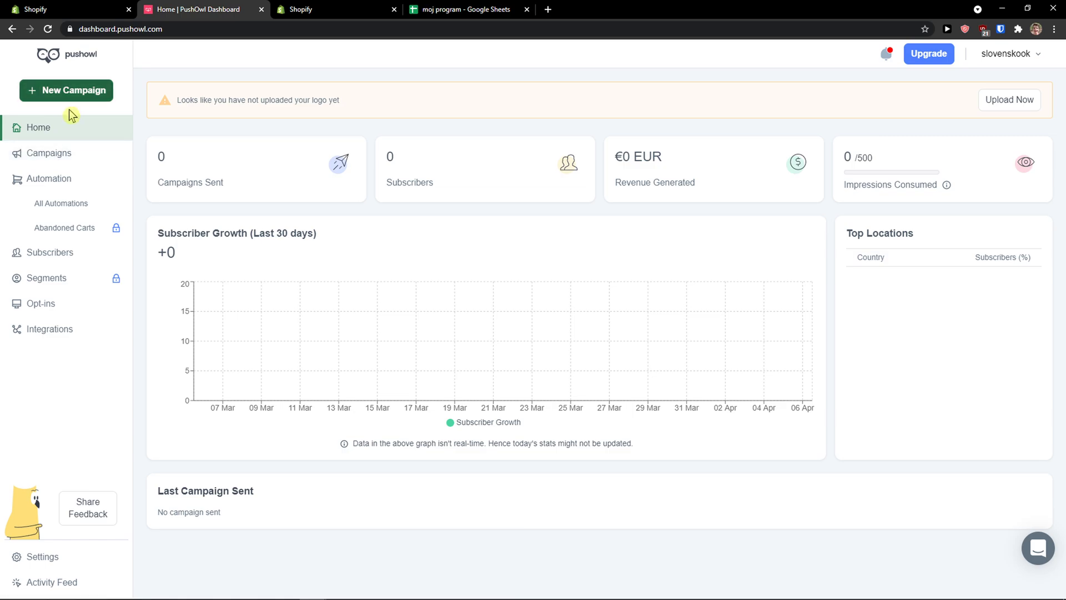
Start a new campaign set to Send Now, Regular Campaign, audience All Subscribers.
{"action": "left_click", "coordinate": [87, 96]}
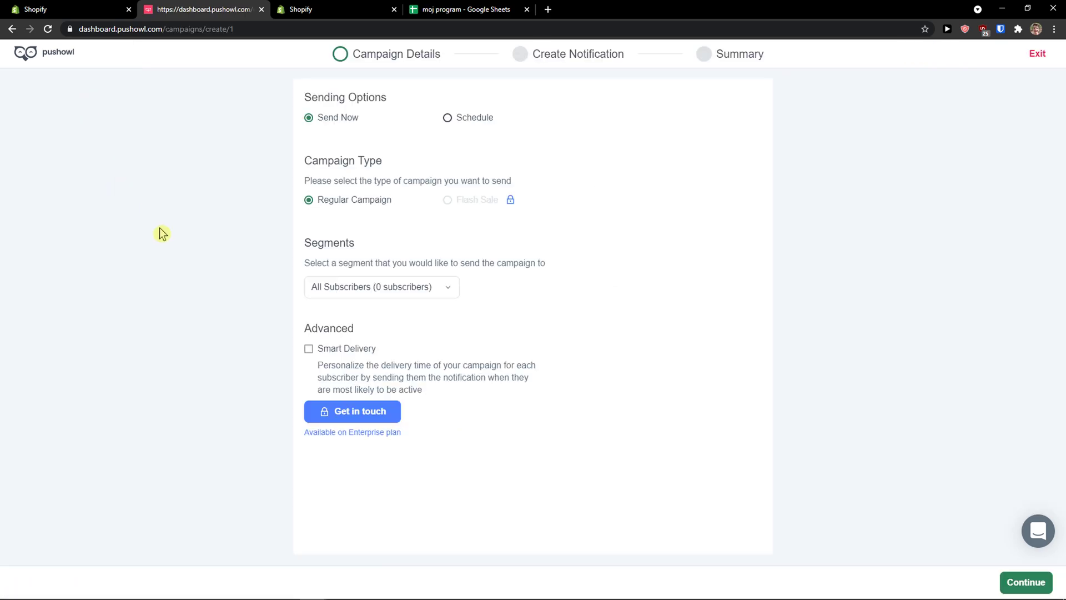
{"action": "left_click_drag", "start_coordinate": [300, 99], "coordinate": [416, 110]}
{"action": "left_click", "coordinate": [447, 118]}
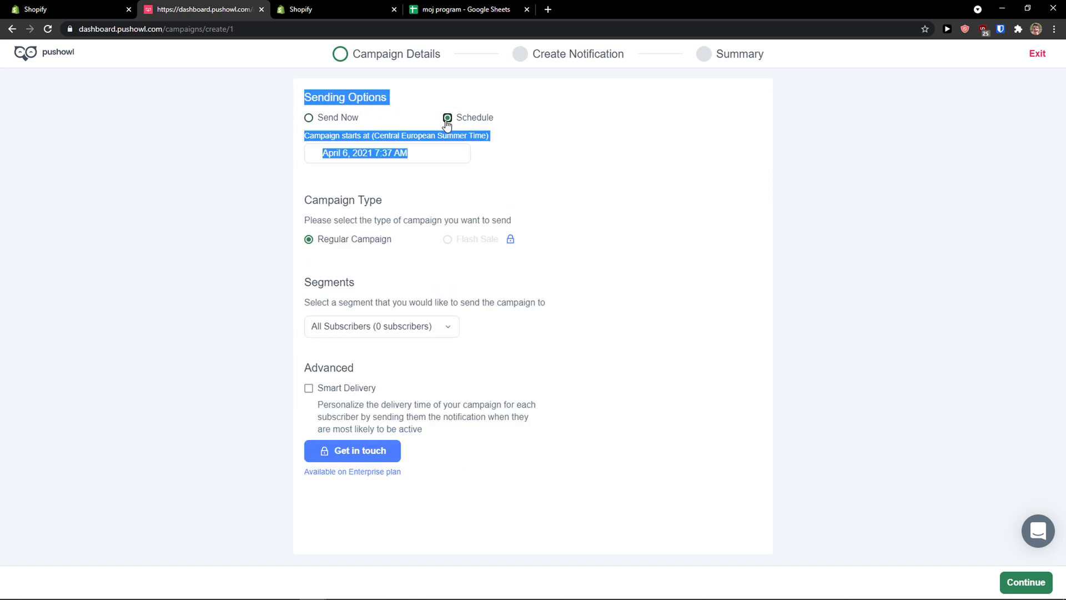
{"action": "left_click", "coordinate": [309, 117]}
{"action": "left_click", "coordinate": [245, 131]}
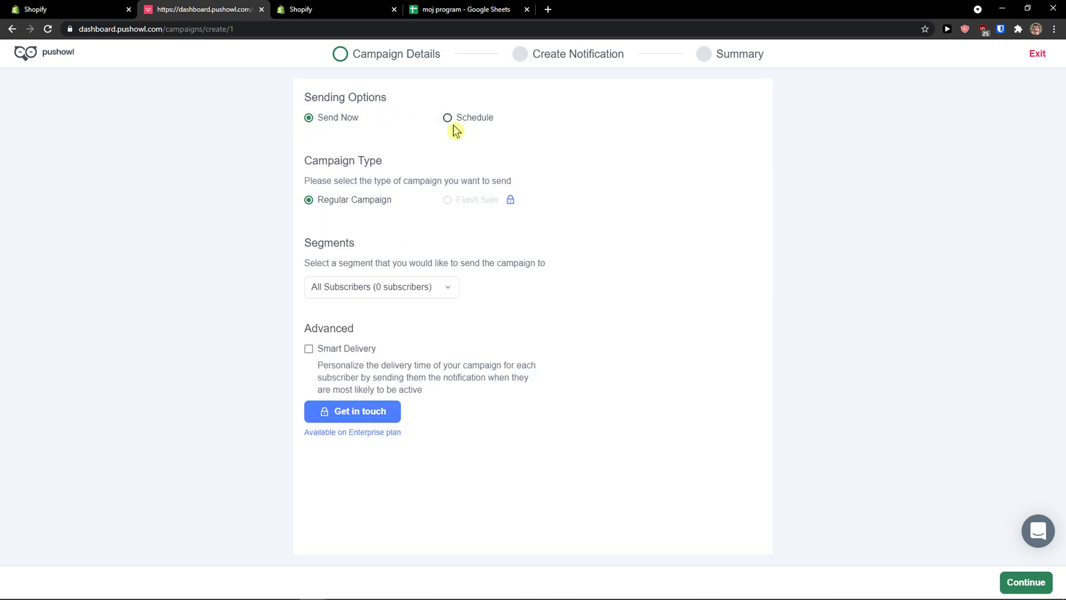
{"action": "left_click", "coordinate": [309, 198]}
{"action": "left_click", "coordinate": [312, 285]}
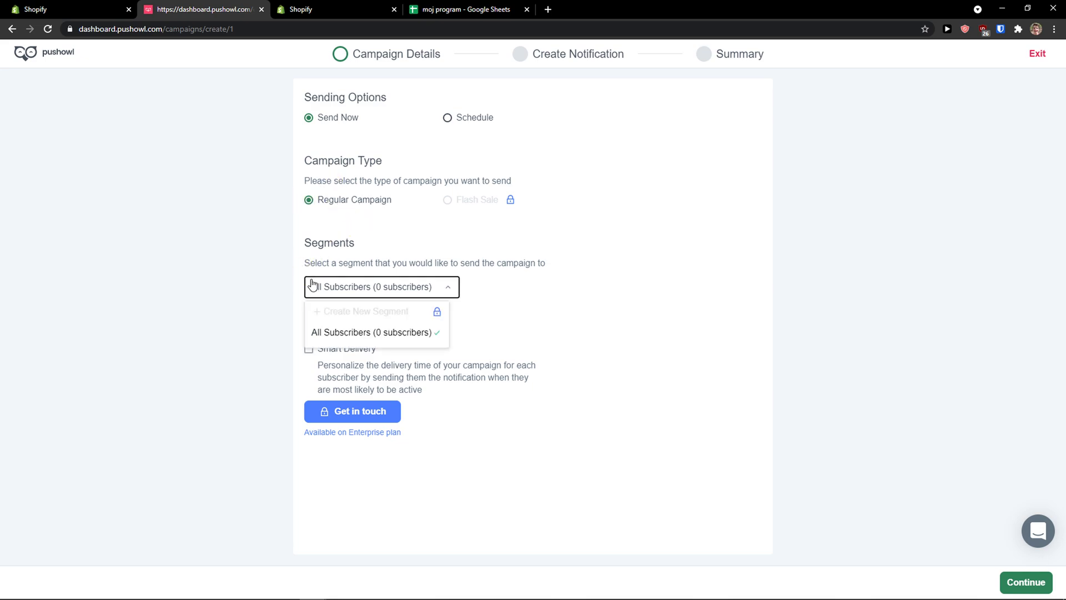
{"action": "left_click", "coordinate": [315, 287]}
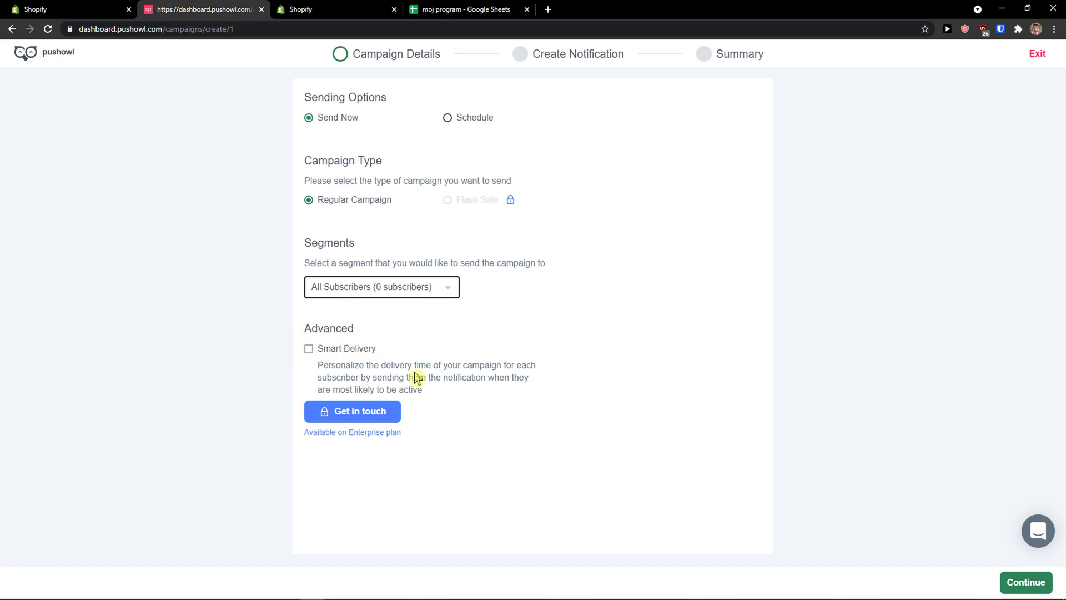
Read the Smart Delivery description and continue to the notification composer.
{"action": "left_click_drag", "start_coordinate": [319, 365], "coordinate": [465, 388]}
{"action": "left_click", "coordinate": [347, 369]}
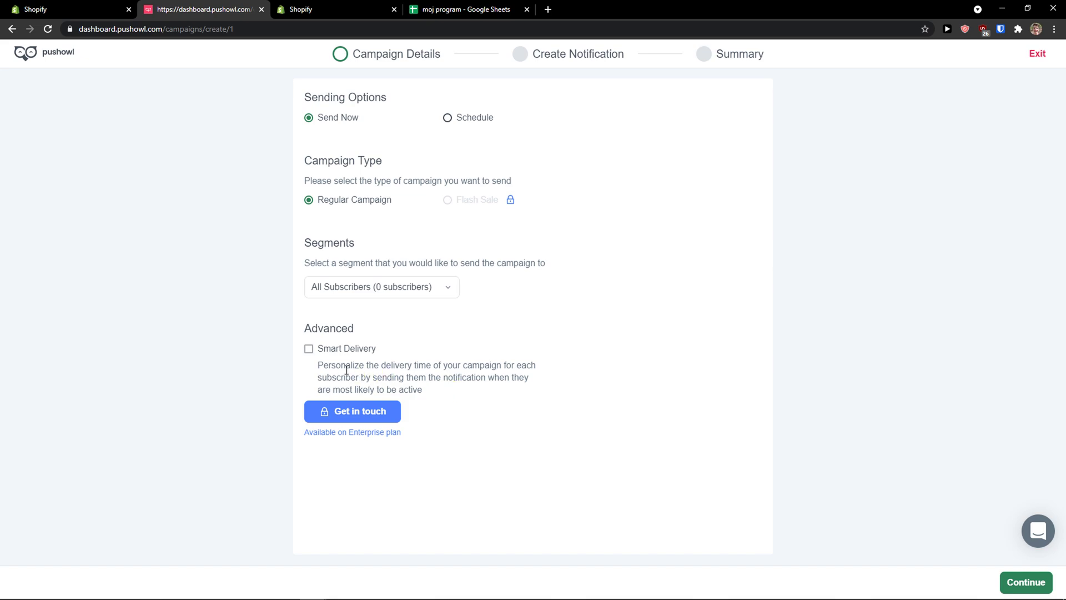
{"action": "left_click_drag", "start_coordinate": [331, 365], "coordinate": [459, 391]}
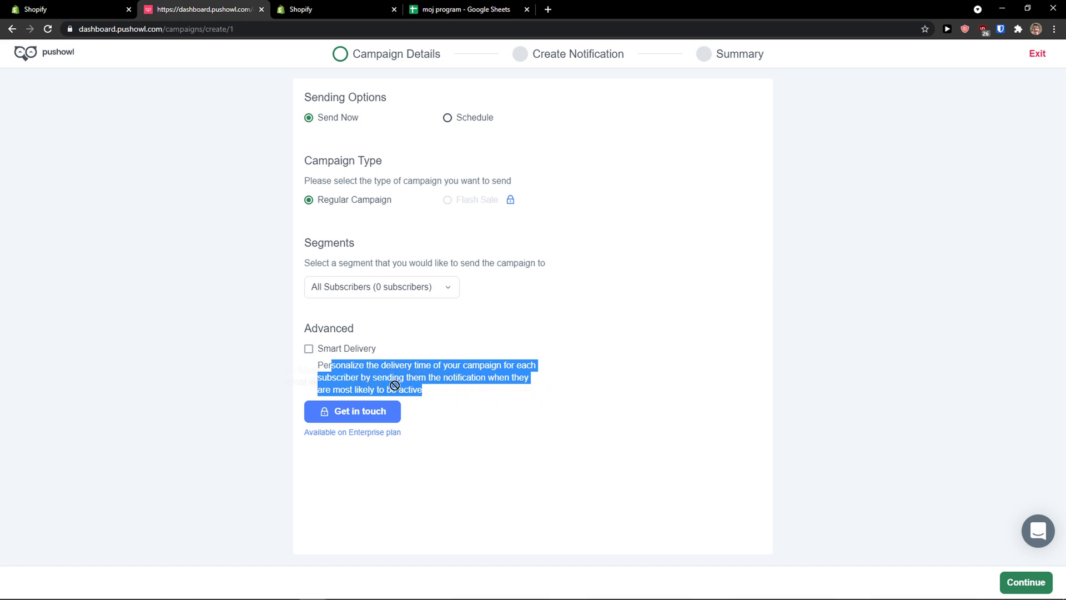
{"action": "left_click", "coordinate": [371, 381]}
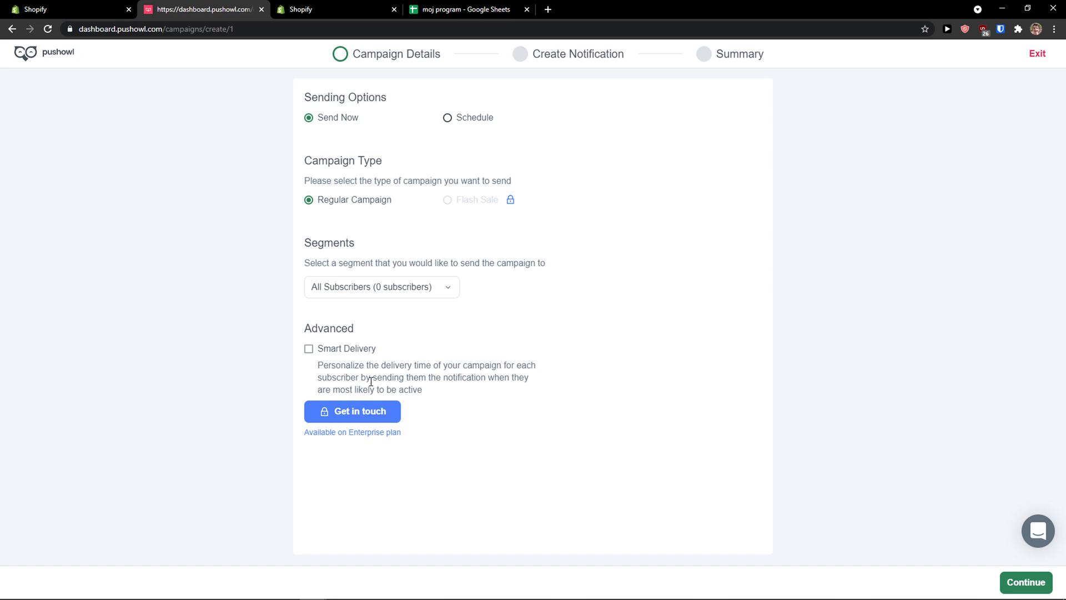
{"action": "left_click", "coordinate": [1026, 582]}
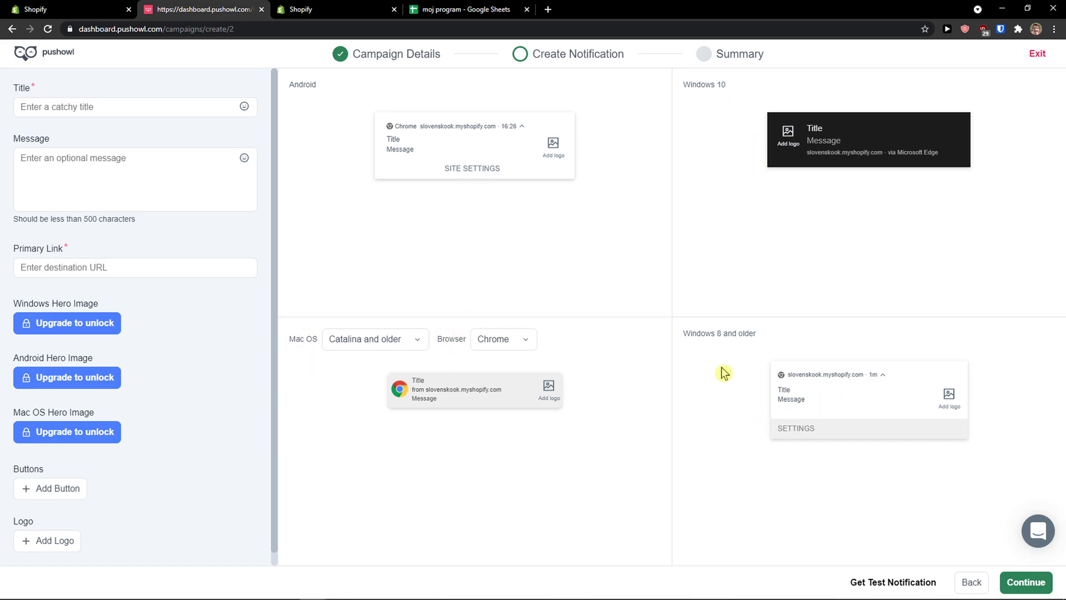
Enter the notification title 'Are you here?' and message 'This is a simple message'.
{"action": "left_click", "coordinate": [148, 115]}
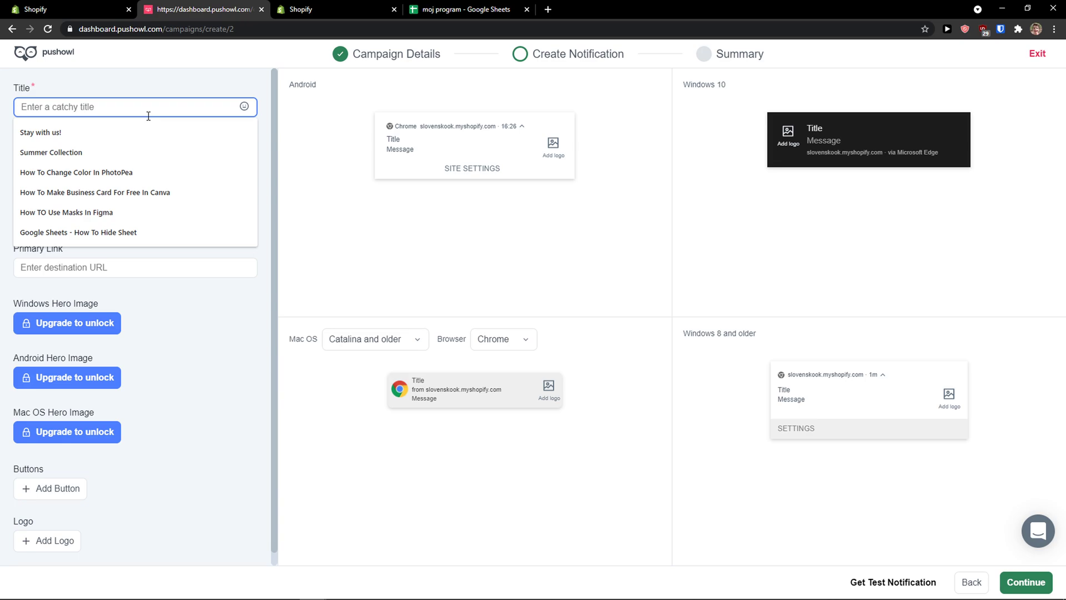
{"action": "type", "text": "A"}
{"action": "key", "text": "BackSpace"}
{"action": "type", "text": "Are yo"}
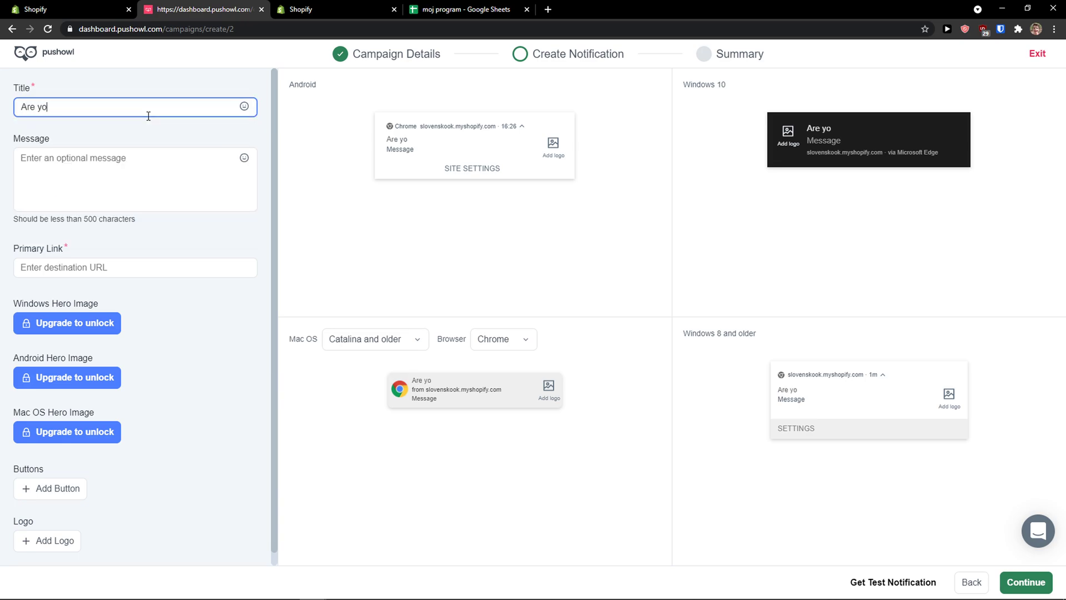
{"action": "type", "text": "u here?"}
{"action": "key", "text": "Tab"}
{"action": "key", "text": "Tab"}
{"action": "type", "text": "T"}
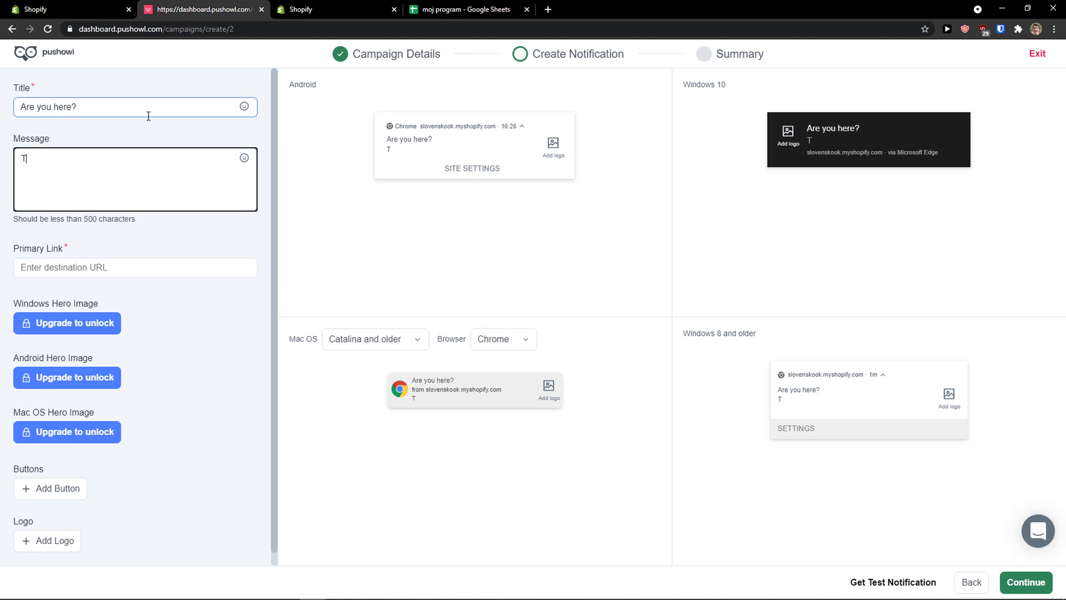
{"action": "type", "text": "his is a simple message"}
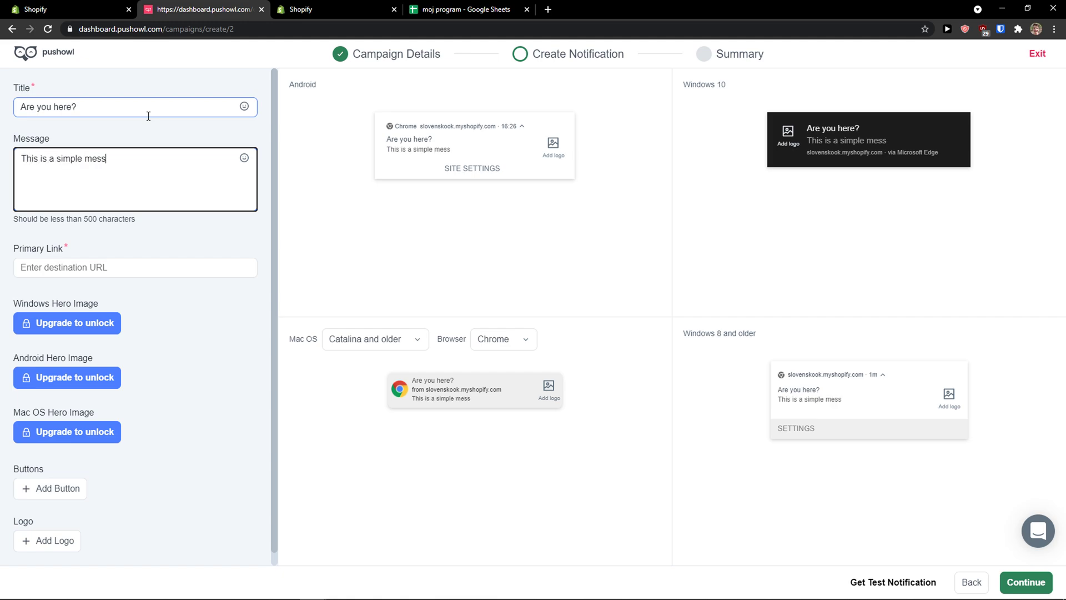
{"action": "left_click", "coordinate": [148, 265]}
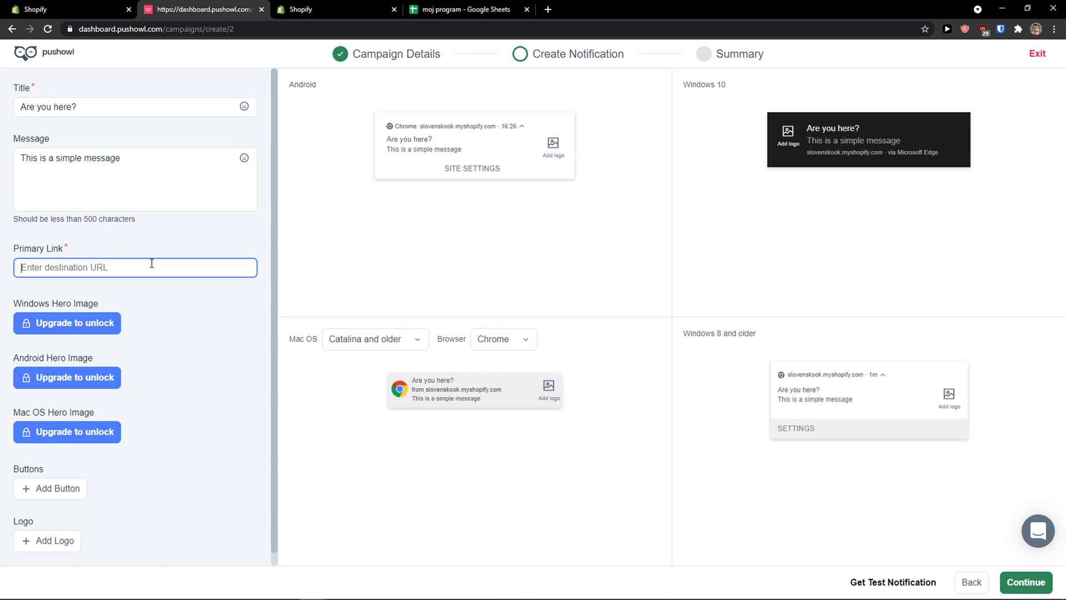
{"action": "type", "text": "www.facebook.com"}
{"action": "left_click", "coordinate": [199, 303]}
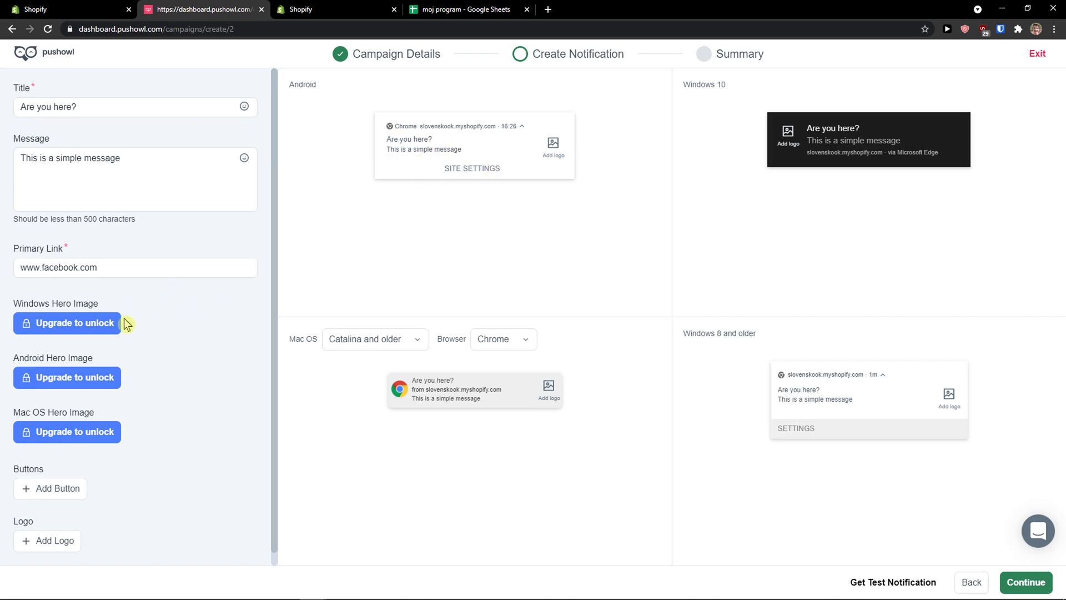
{"action": "left_click_drag", "start_coordinate": [100, 304], "coordinate": [21, 304]}
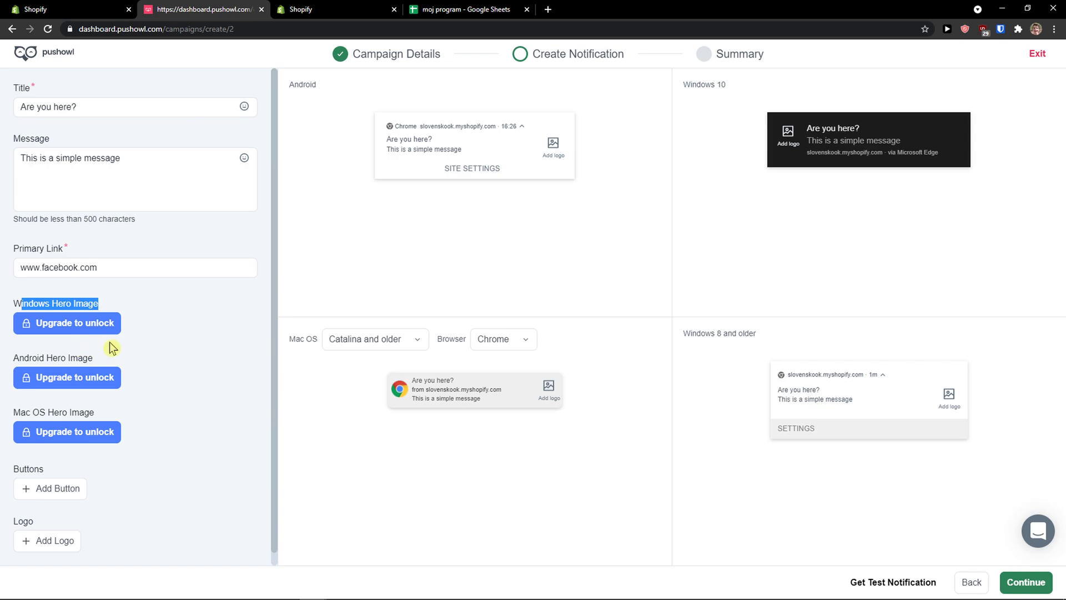
{"action": "scroll", "coordinate": [126, 347], "scroll_direction": "down", "scroll_amount": 1}
{"action": "left_click", "coordinate": [72, 473]}
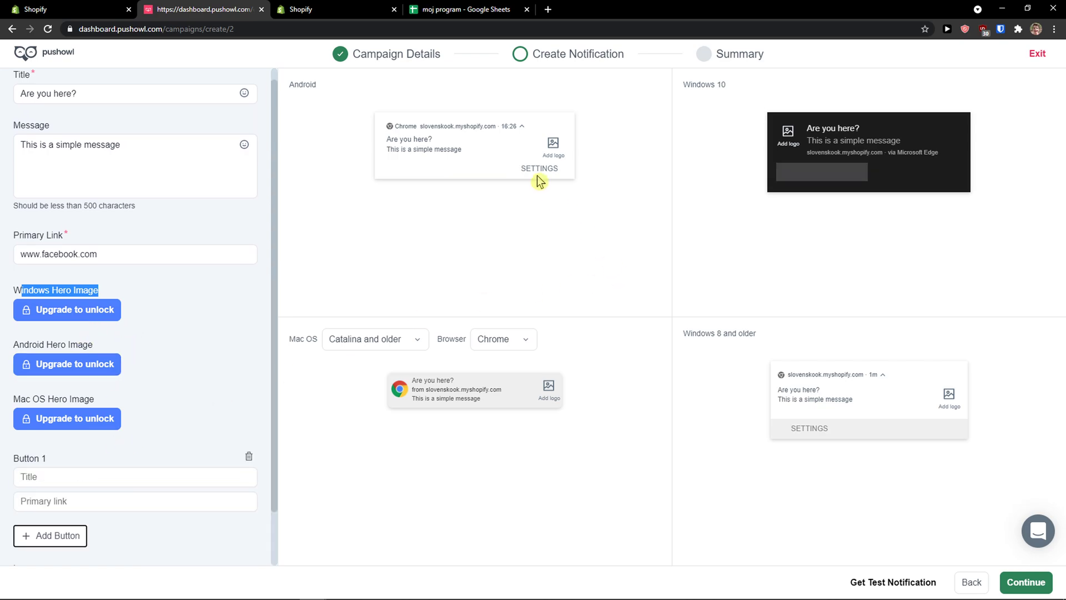
{"action": "scroll", "coordinate": [123, 342], "scroll_direction": "down", "scroll_amount": 1}
{"action": "left_click", "coordinate": [70, 423]}
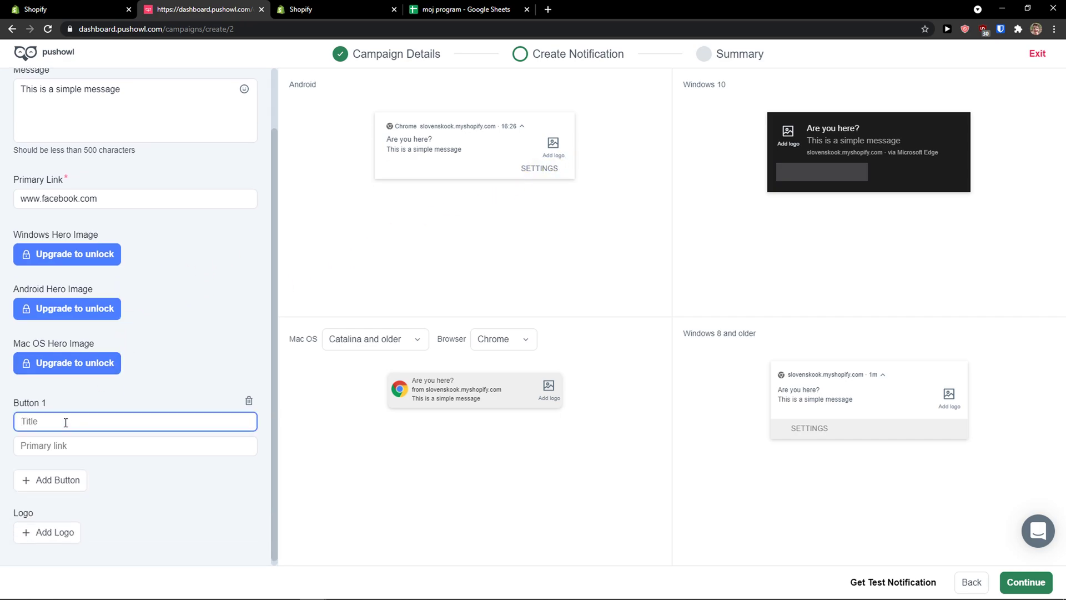
{"action": "type", "text": "THIS IS A BUTTON"}
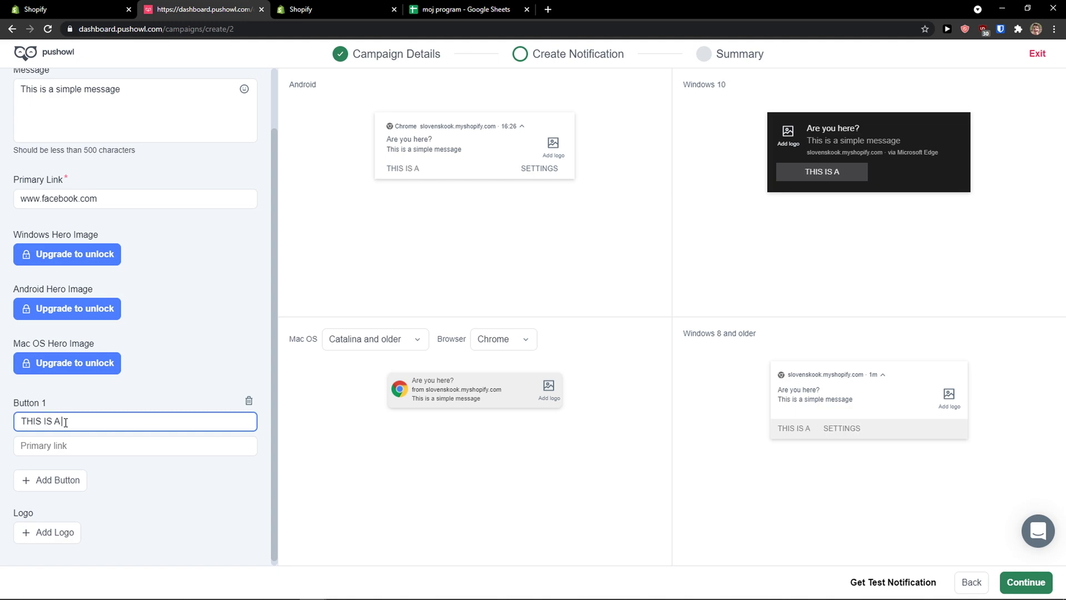
{"action": "left_click", "coordinate": [68, 443]}
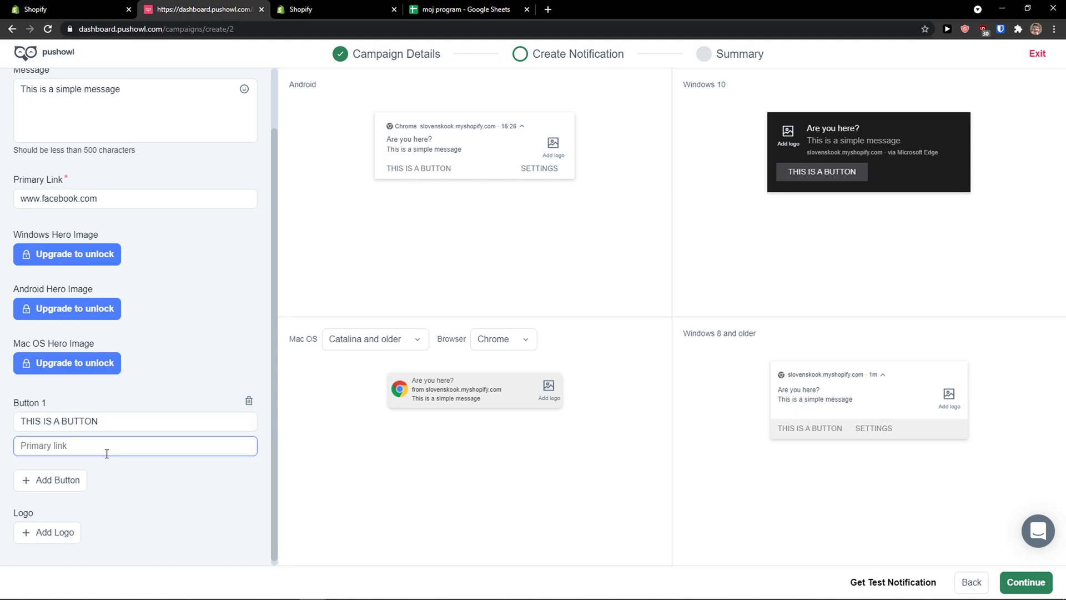
{"action": "type", "text": "www.facebook.com"}
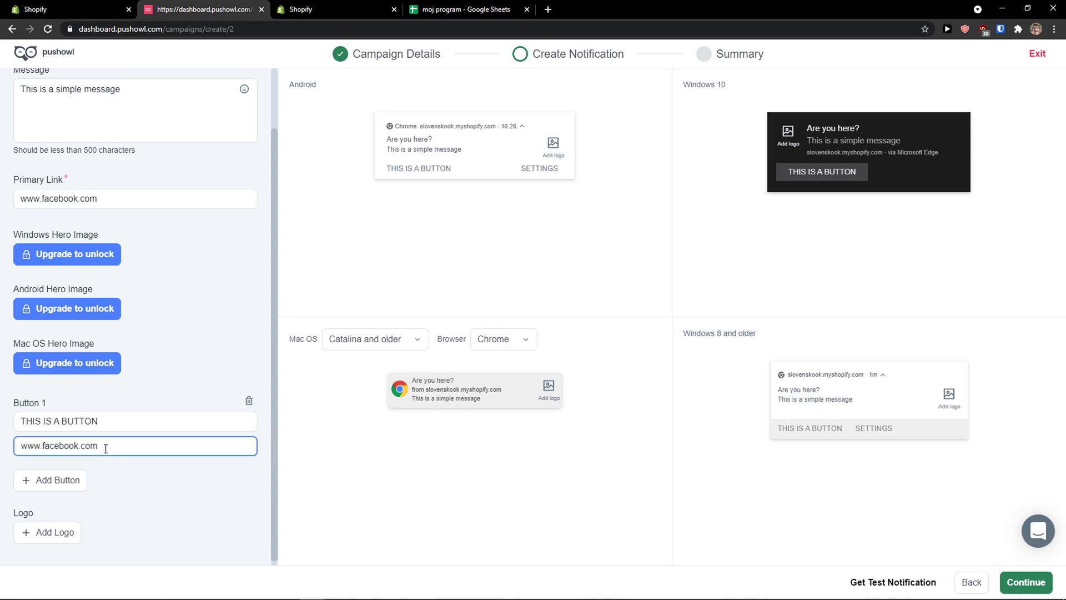
{"action": "left_click", "coordinate": [121, 484]}
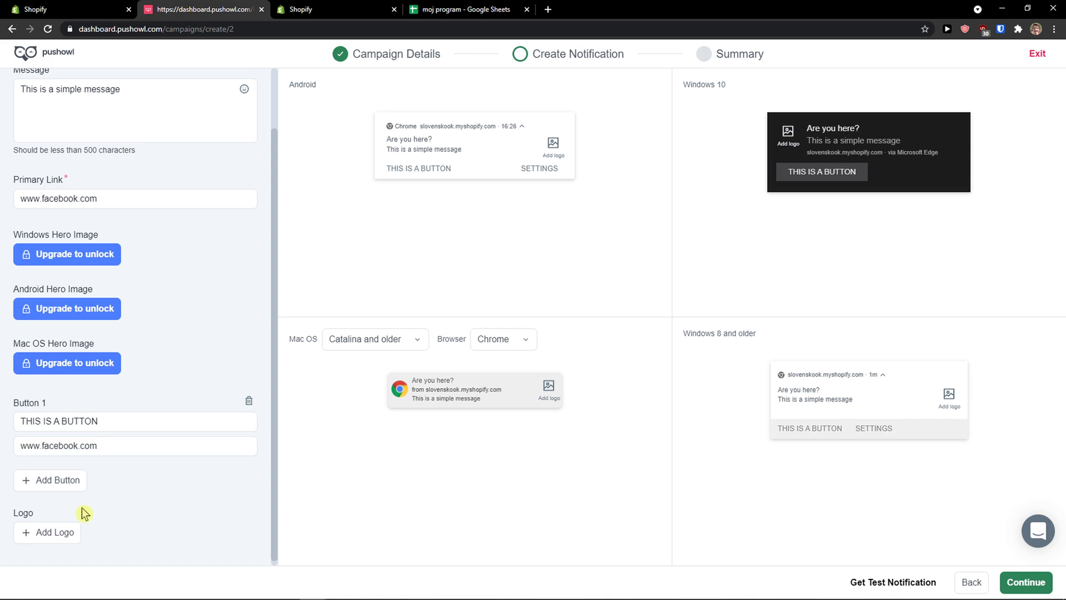
Upload baby-yoda.png from the Desktop as the notification logo.
{"action": "scroll", "coordinate": [83, 509], "scroll_direction": "down", "scroll_amount": 1}
{"action": "scroll", "coordinate": [56, 530], "scroll_direction": "up", "scroll_amount": 1}
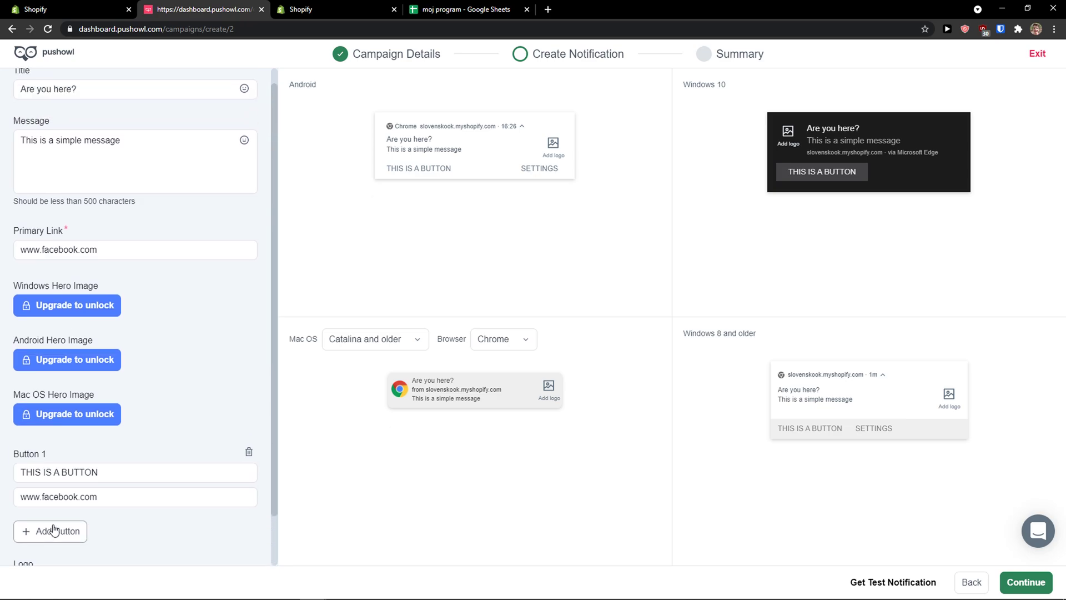
{"action": "scroll", "coordinate": [55, 529], "scroll_direction": "down", "scroll_amount": 1}
{"action": "left_click", "coordinate": [56, 529]}
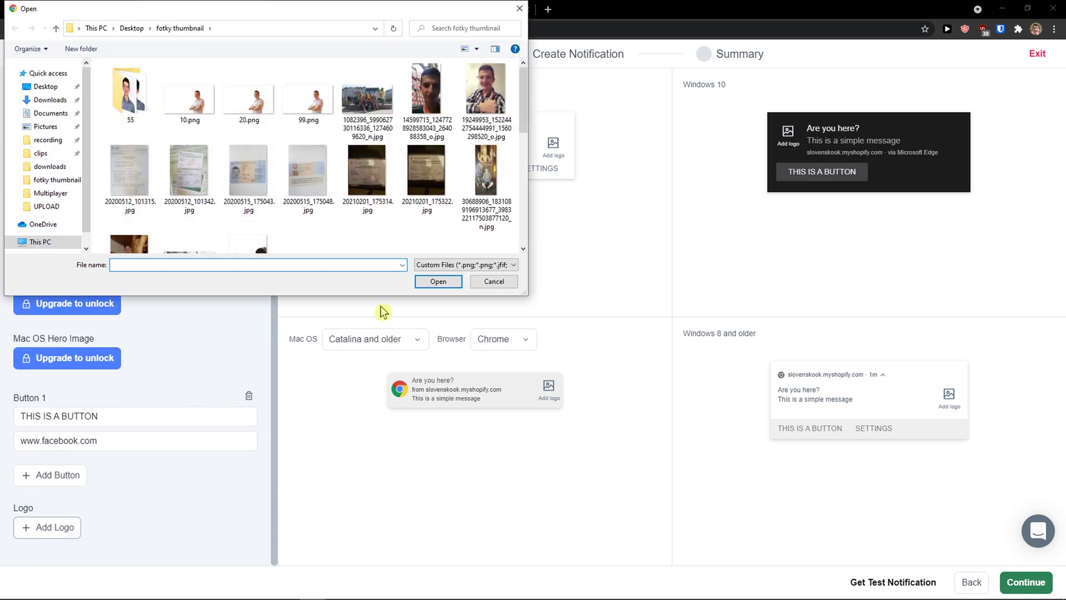
{"action": "left_click", "coordinate": [31, 87]}
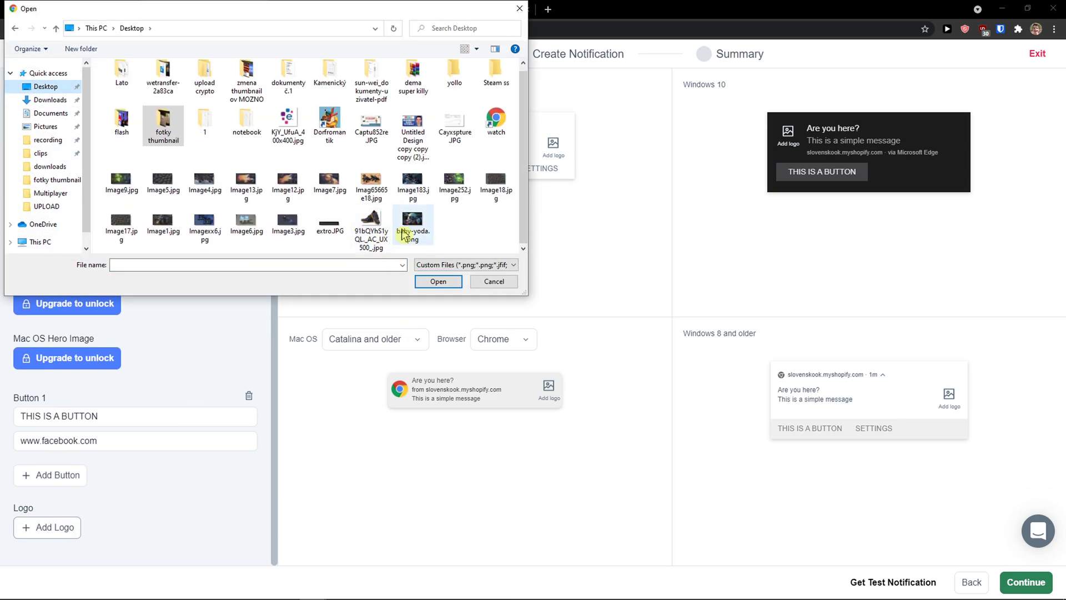
{"action": "double_click", "coordinate": [411, 235]}
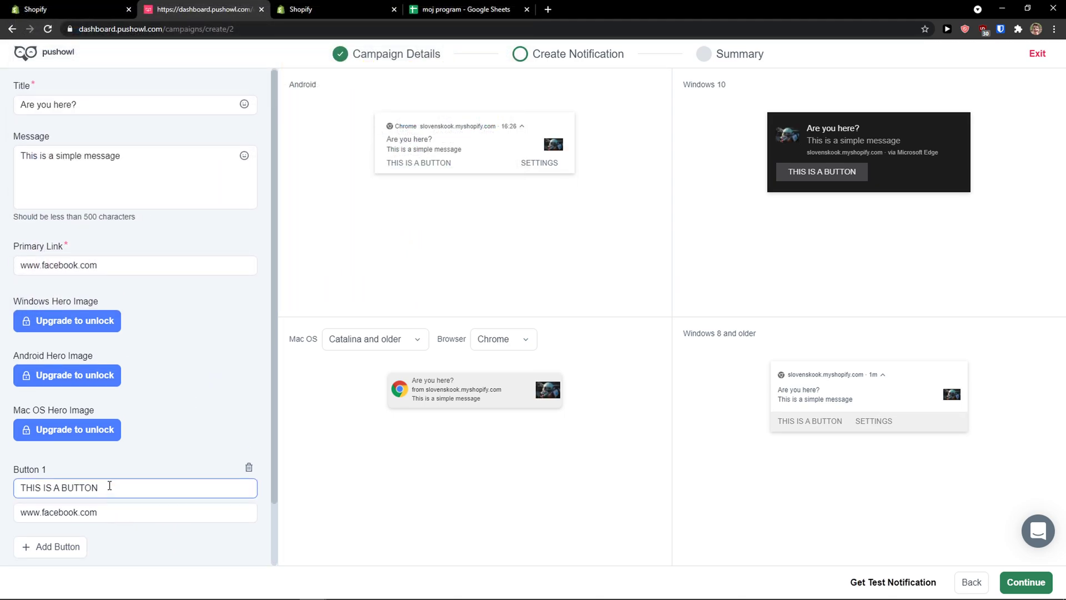
{"action": "left_click", "coordinate": [108, 486]}
{"action": "scroll", "coordinate": [109, 486], "scroll_direction": "up", "scroll_amount": 2}
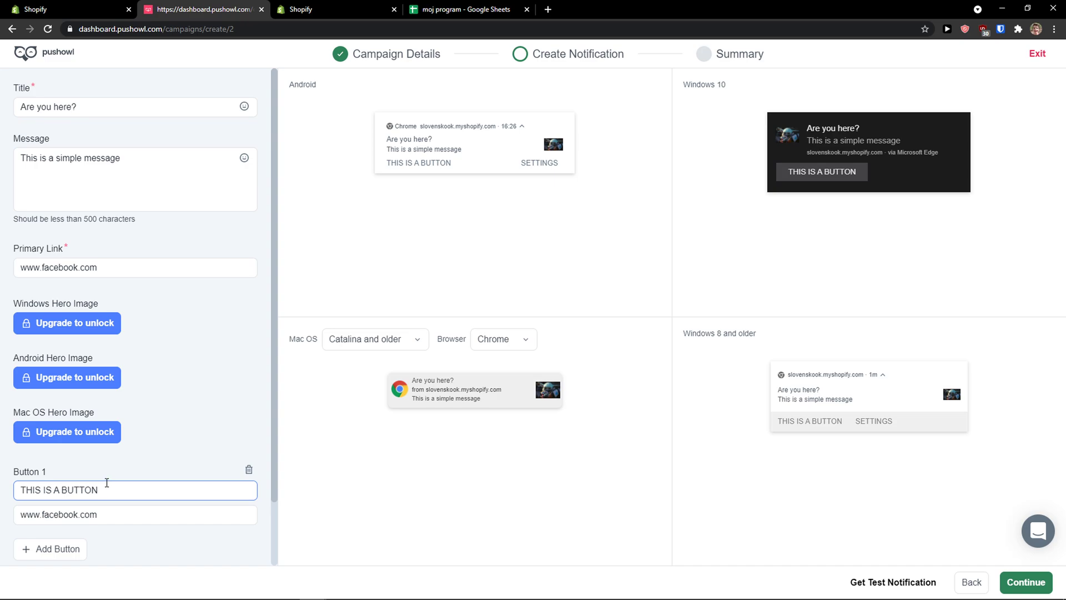
{"action": "triple_click", "coordinate": [88, 113]}
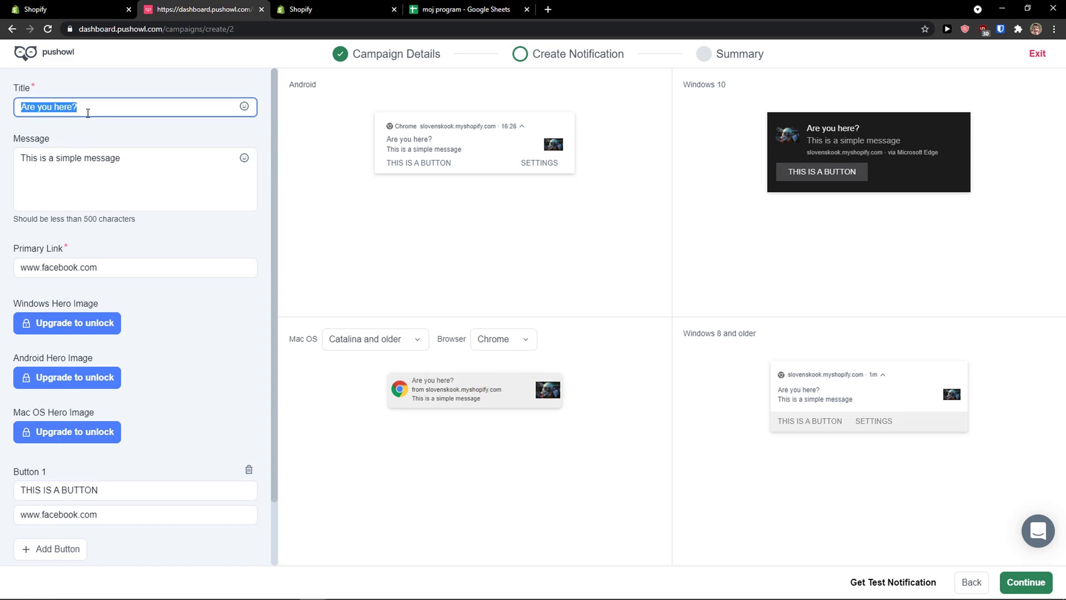
Retitle the notification 'CHECK OUT CHEAPER PRICE!' and try test notifications, dismissing each permission-denied alert.
{"action": "type", "text": "CHECK OUT"}
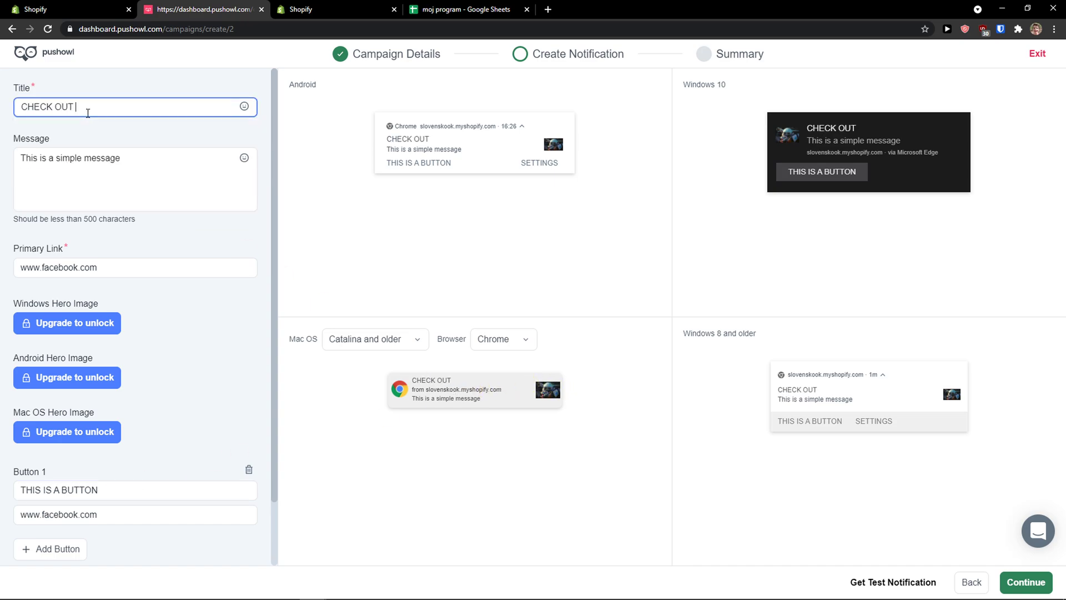
{"action": "type", "text": " CHEAPER PRICE!"}
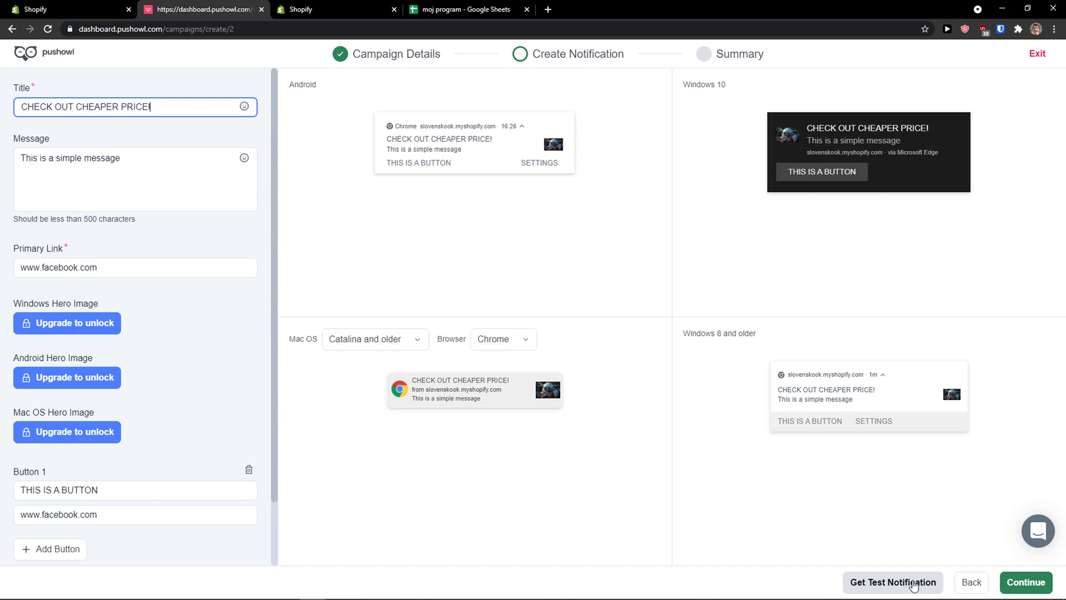
{"action": "left_click", "coordinate": [914, 584]}
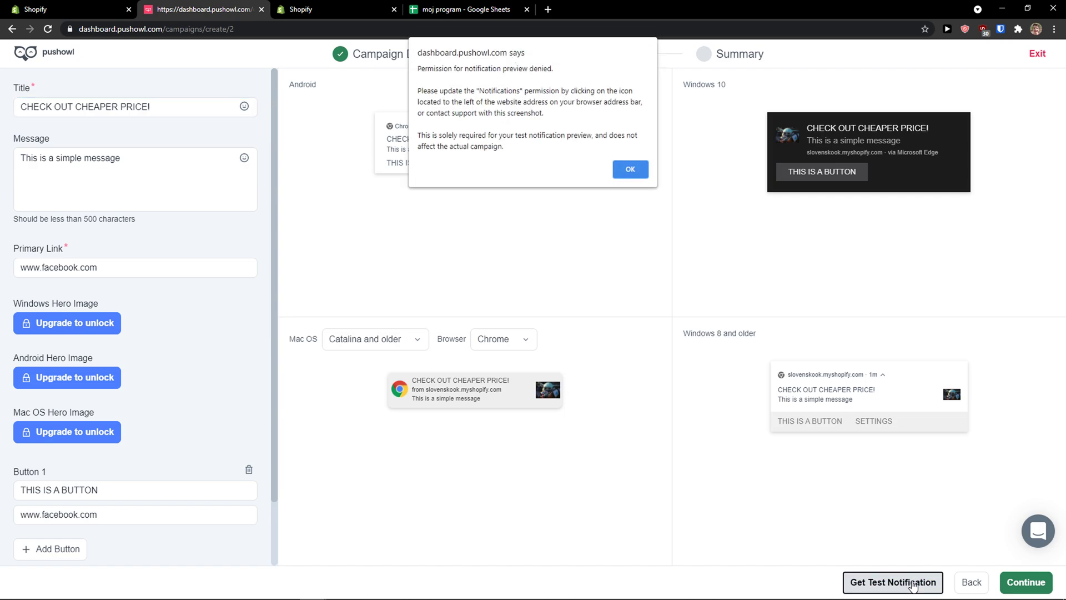
{"action": "left_click", "coordinate": [631, 169]}
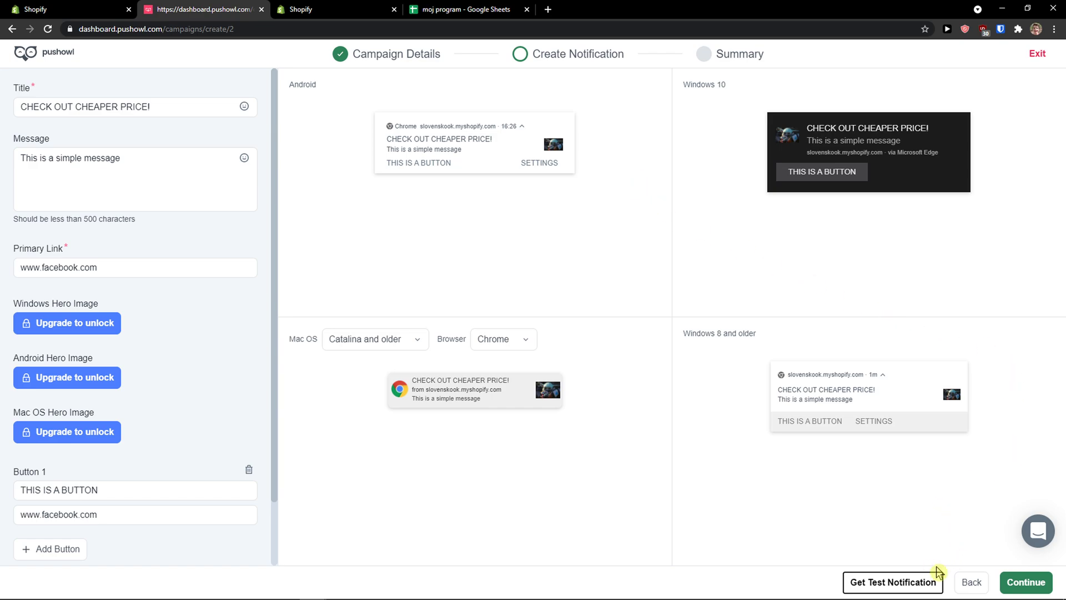
{"action": "left_click", "coordinate": [916, 580]}
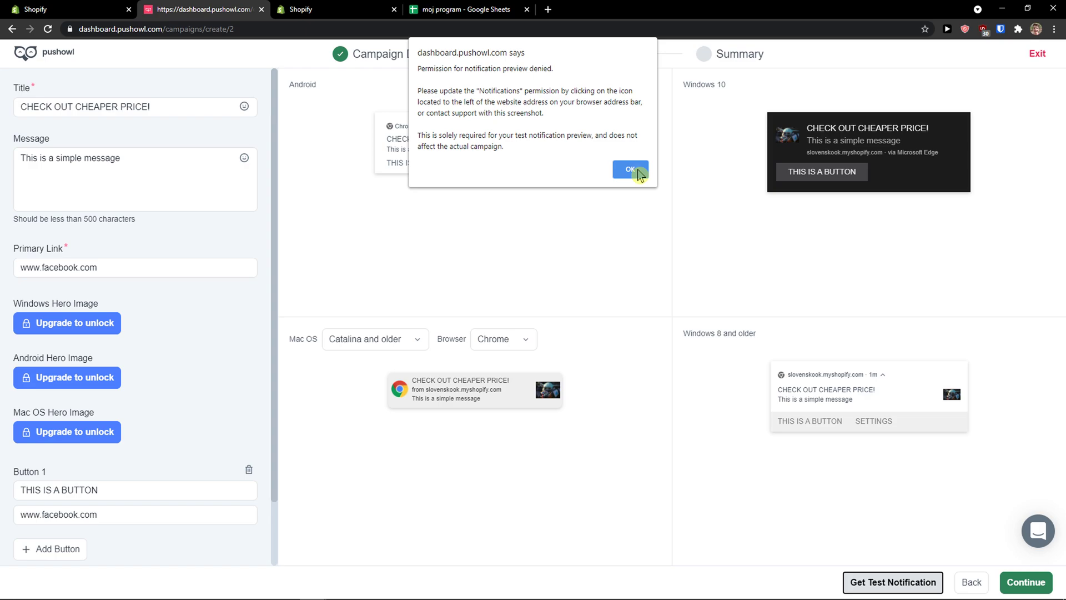
{"action": "left_click", "coordinate": [633, 170]}
{"action": "left_click", "coordinate": [863, 584]}
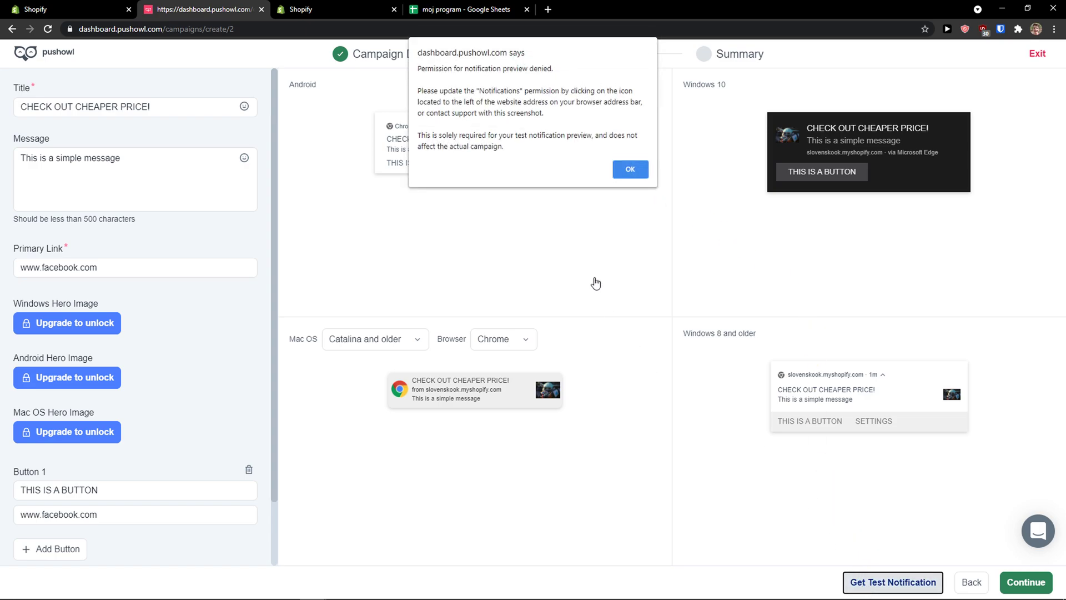
{"action": "left_click", "coordinate": [631, 169]}
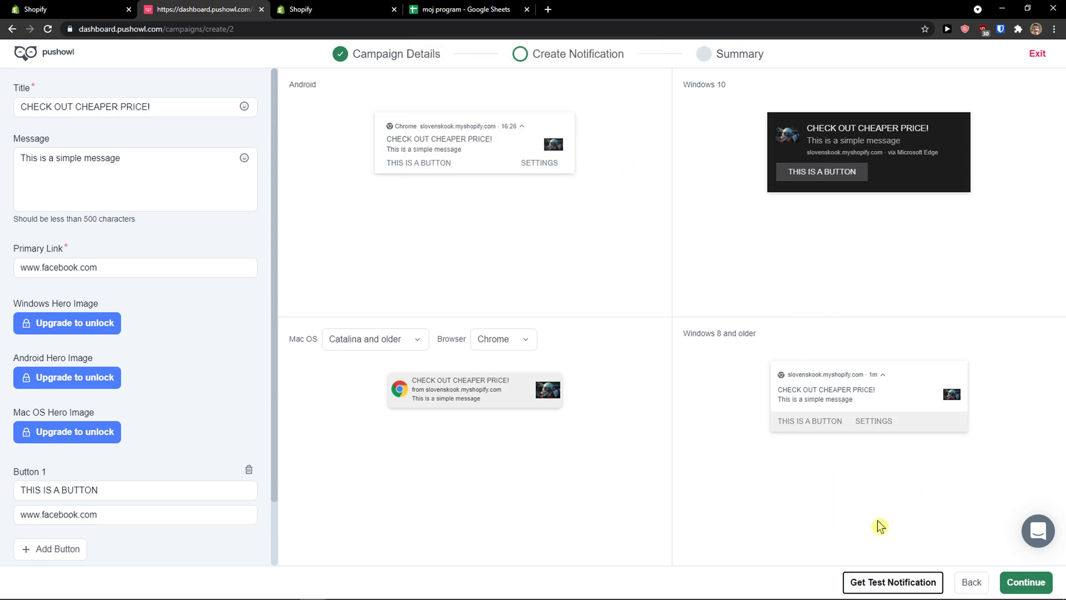
Open the campaign summary and check the Apple, Windows 8 and Android previews.
{"action": "left_click", "coordinate": [1015, 584]}
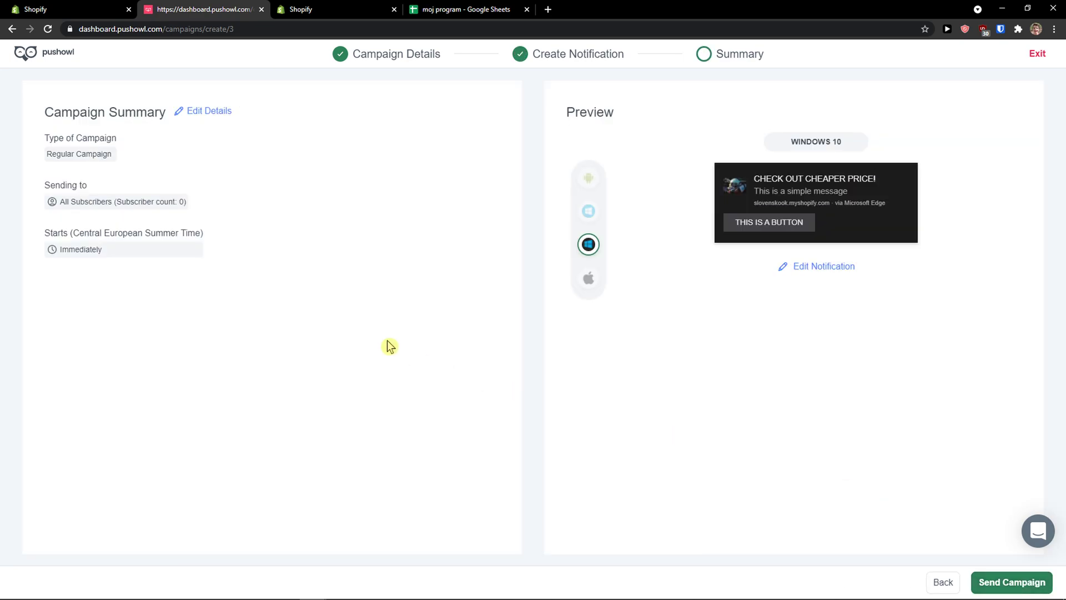
{"action": "double_click", "coordinate": [69, 202]}
{"action": "left_click", "coordinate": [588, 281]}
{"action": "left_click", "coordinate": [588, 214]}
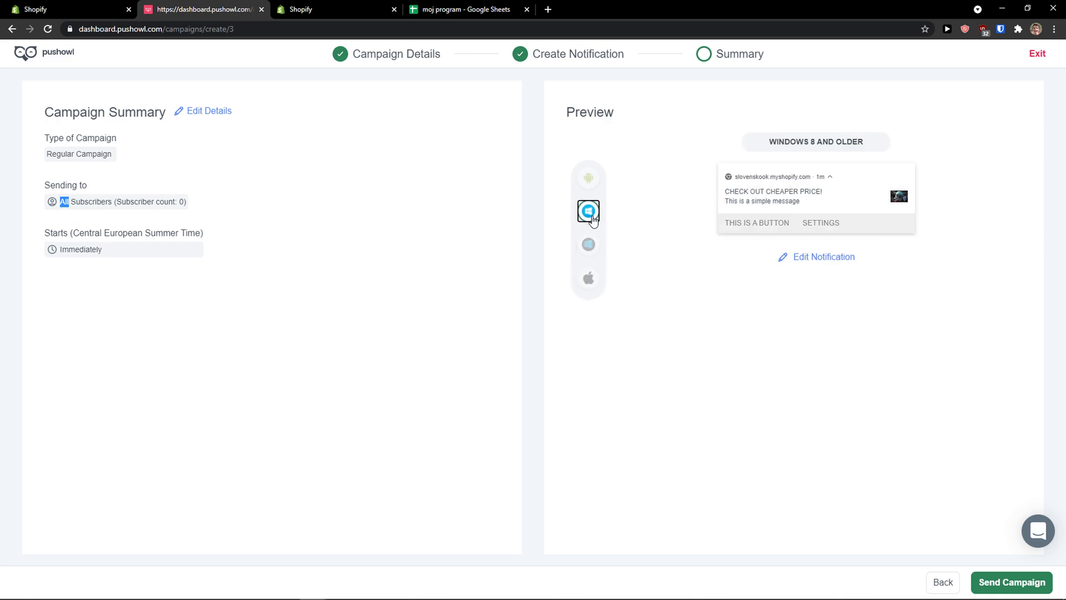
{"action": "left_click", "coordinate": [589, 181]}
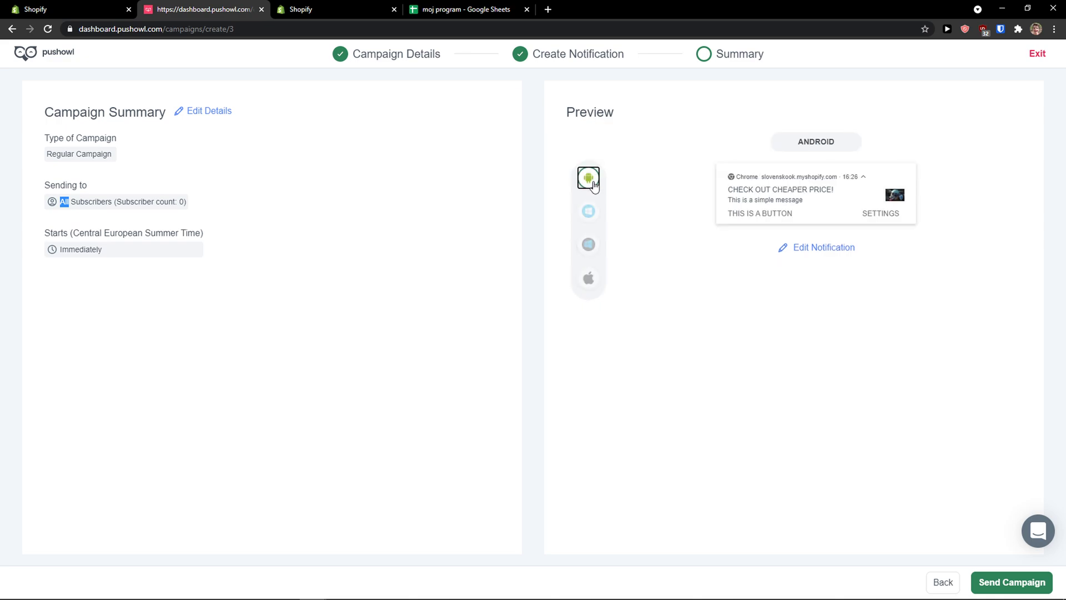
Send the campaign to all subscribers, confirming the final-send warning.
{"action": "left_click", "coordinate": [999, 584]}
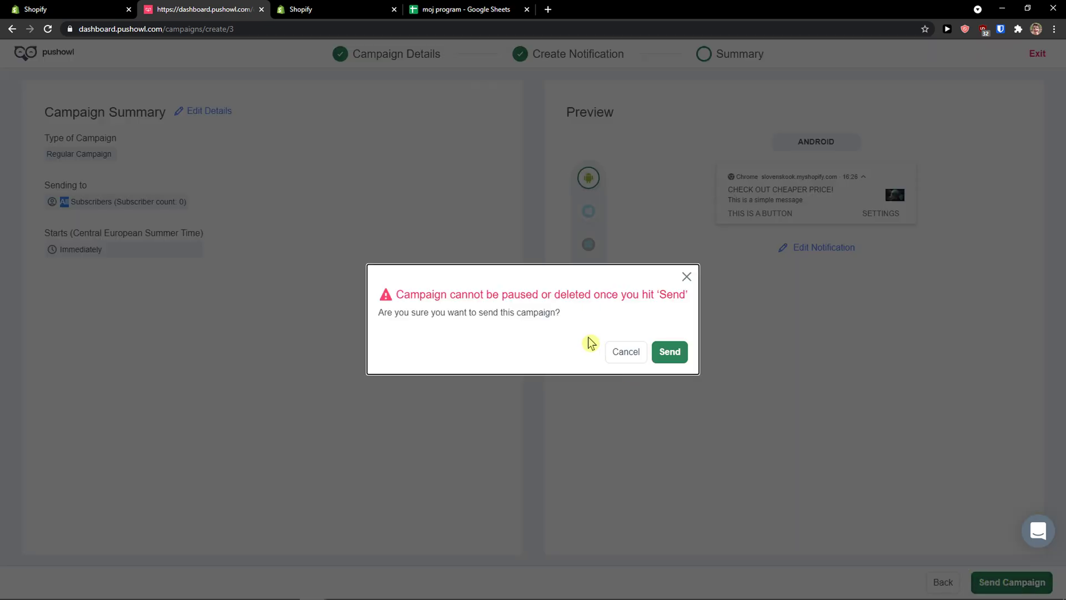
{"action": "left_click_drag", "start_coordinate": [556, 313], "coordinate": [404, 296]}
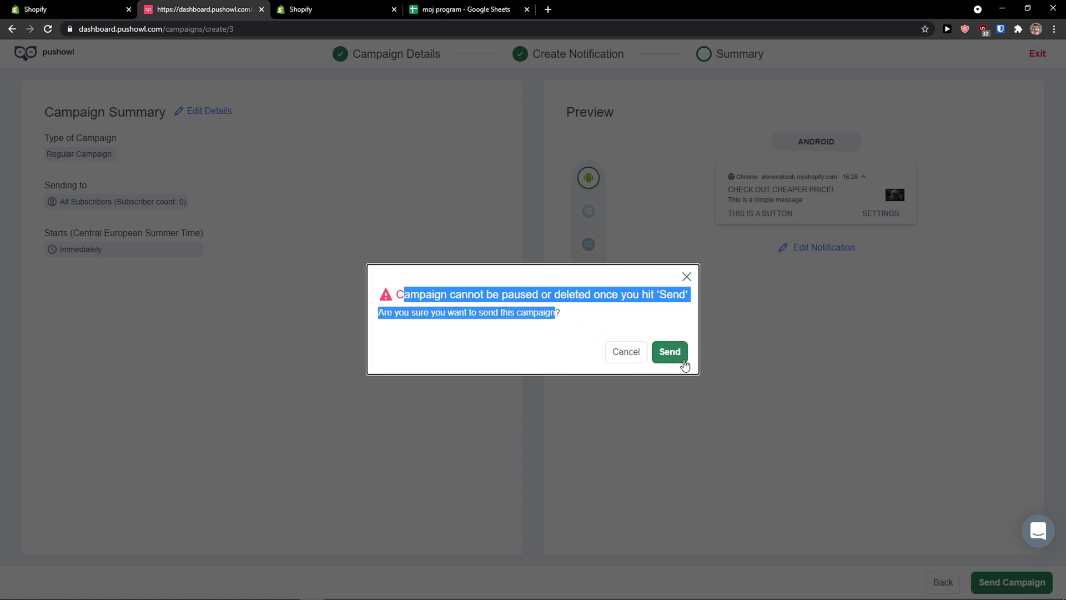
{"action": "left_click", "coordinate": [671, 353]}
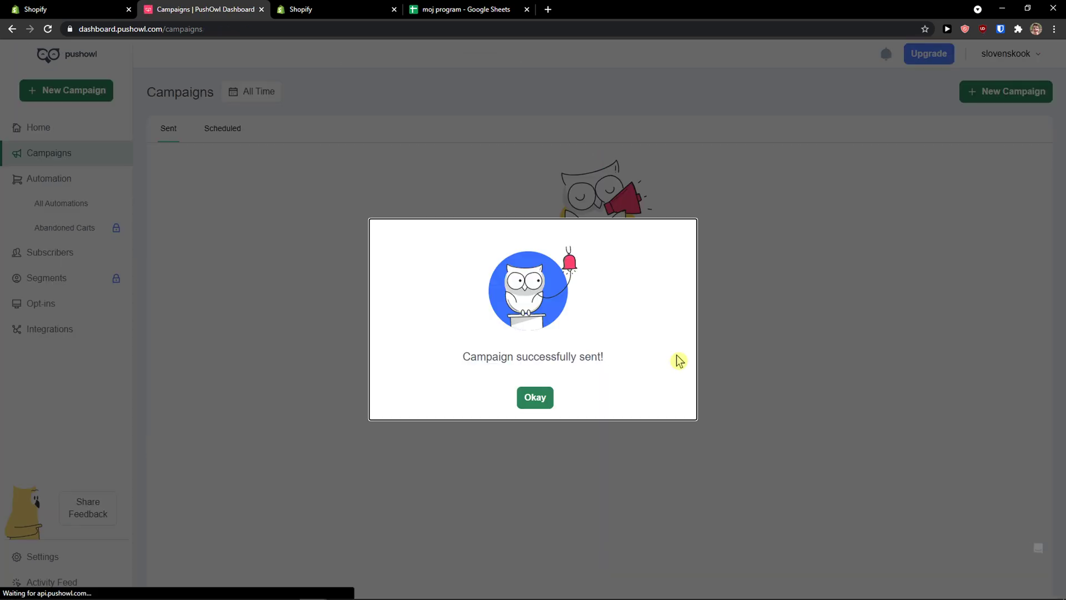
Dismiss the sent message, reload to see CHECK OUT CHEAPER PRICE listed, and open All Automations.
{"action": "left_click", "coordinate": [543, 401]}
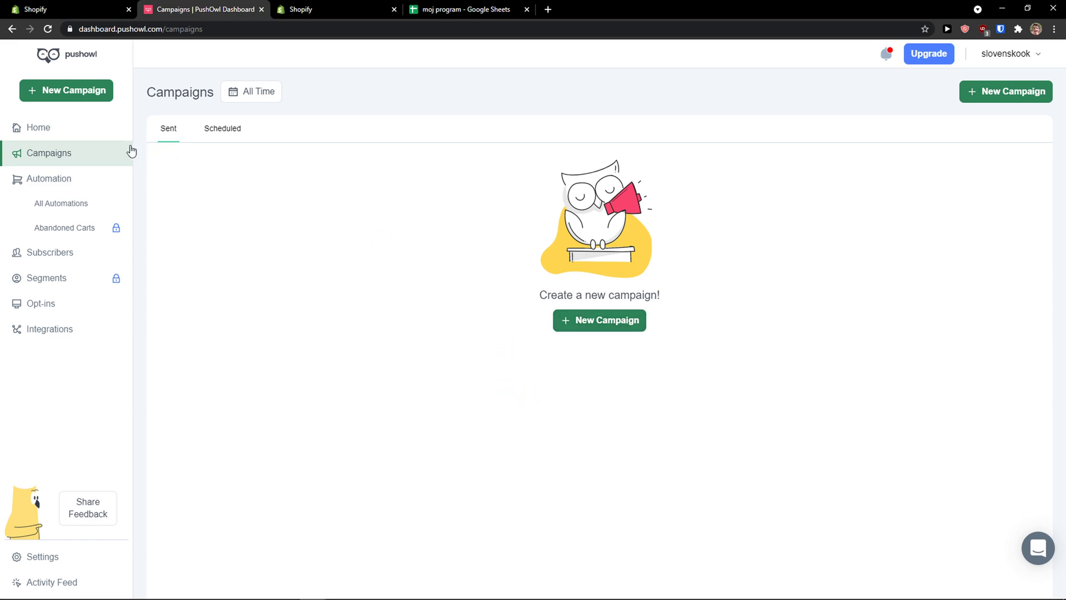
{"action": "left_click", "coordinate": [49, 54]}
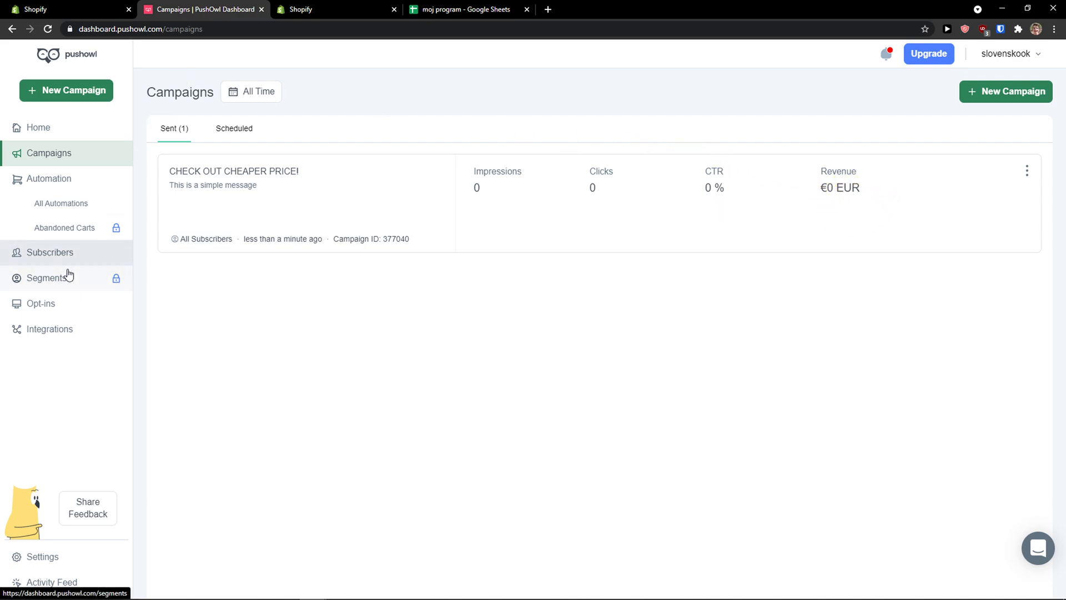
{"action": "left_click", "coordinate": [73, 201]}
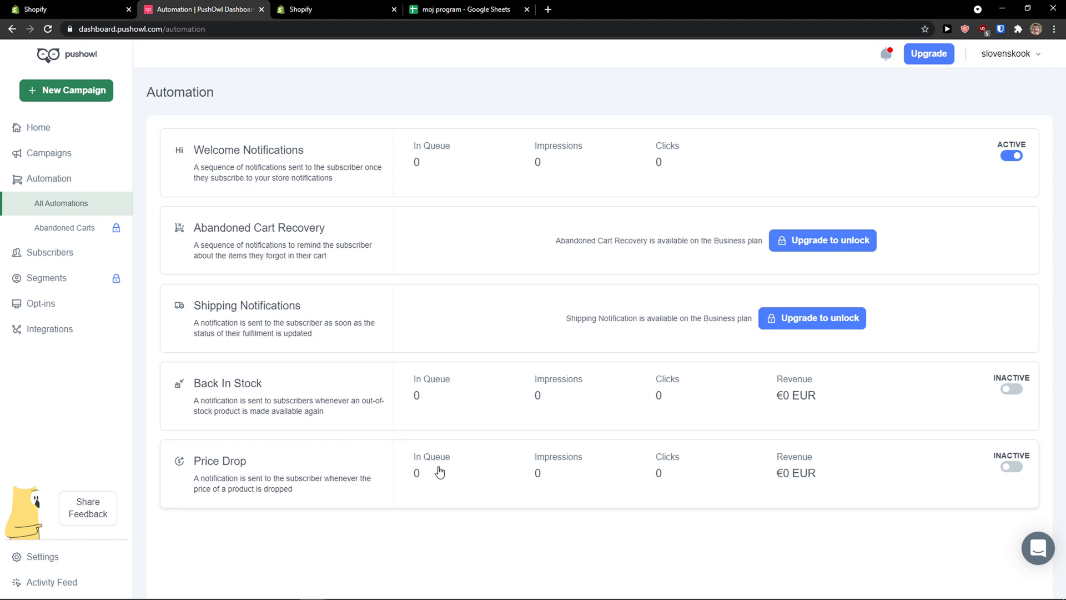
Activate Back In Stock and review its trigger, message preview and notification editor.
{"action": "left_click", "coordinate": [1011, 388]}
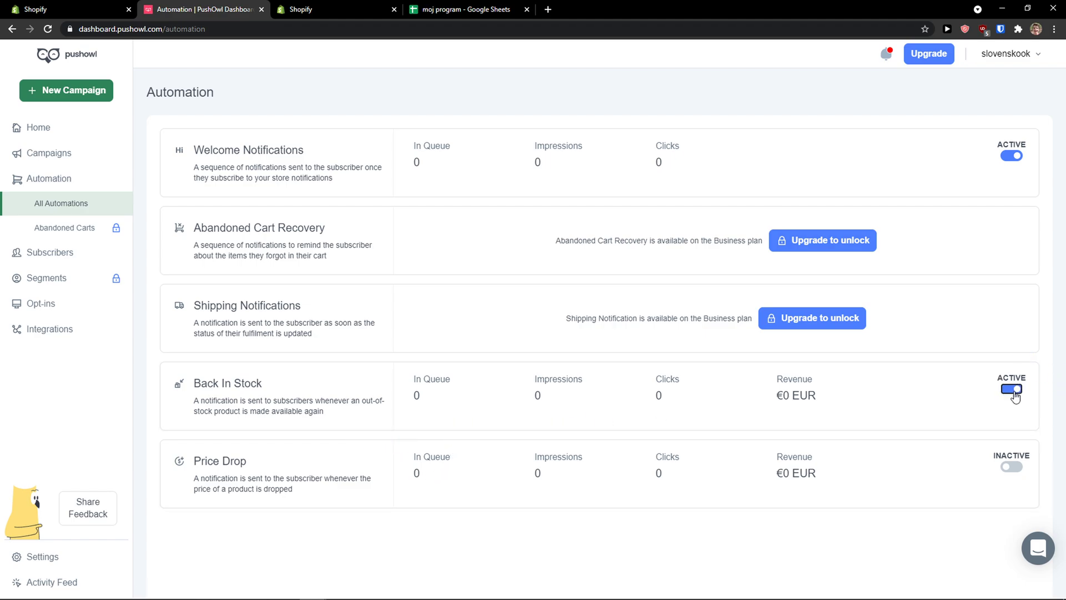
{"action": "left_click", "coordinate": [714, 408]}
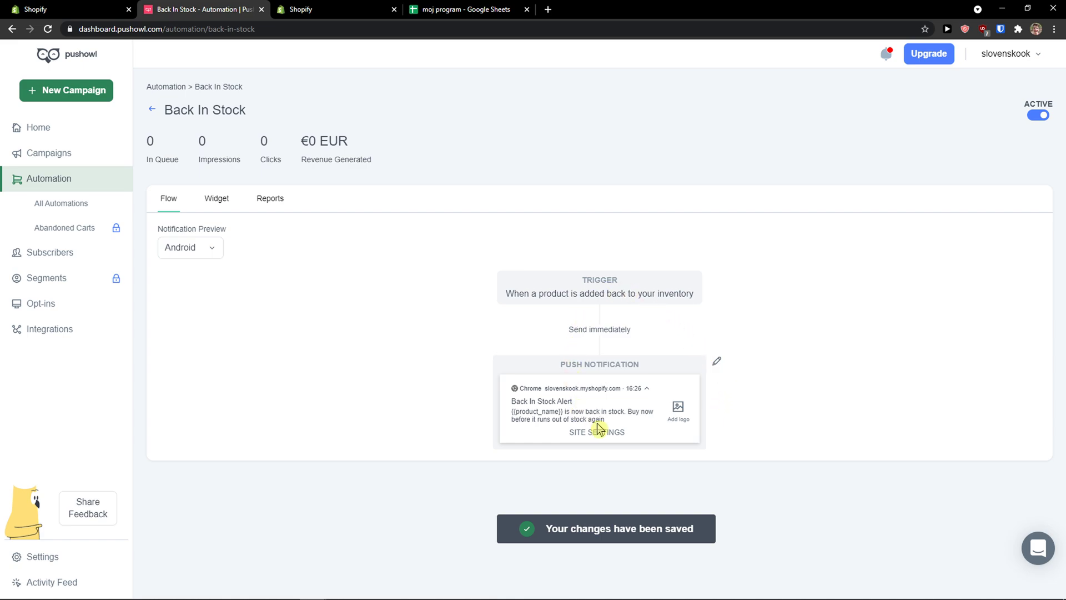
{"action": "left_click_drag", "start_coordinate": [520, 295], "coordinate": [553, 283]}
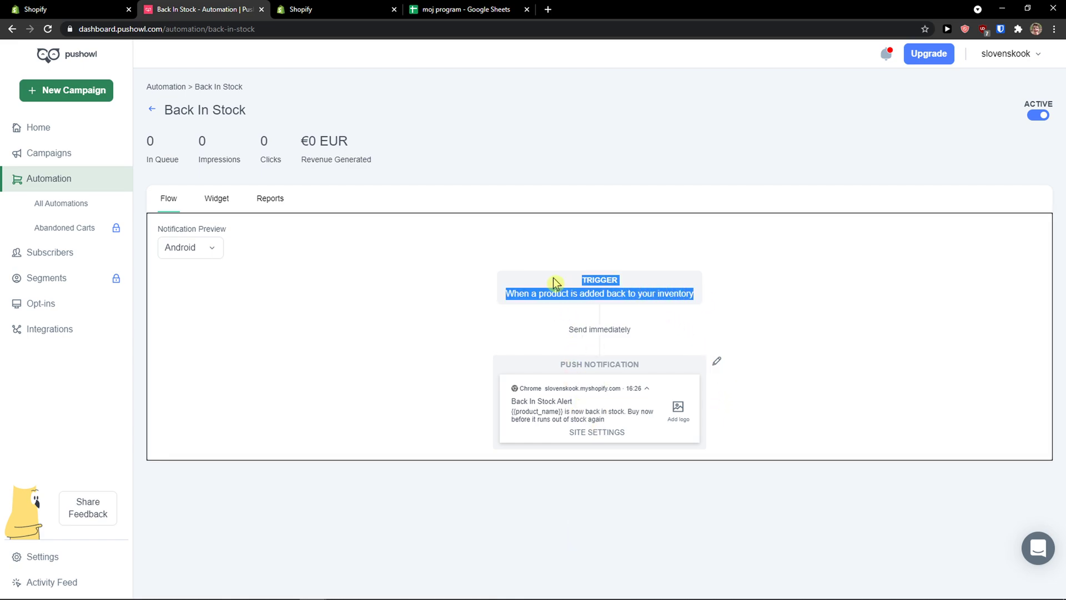
{"action": "left_click", "coordinate": [574, 408]}
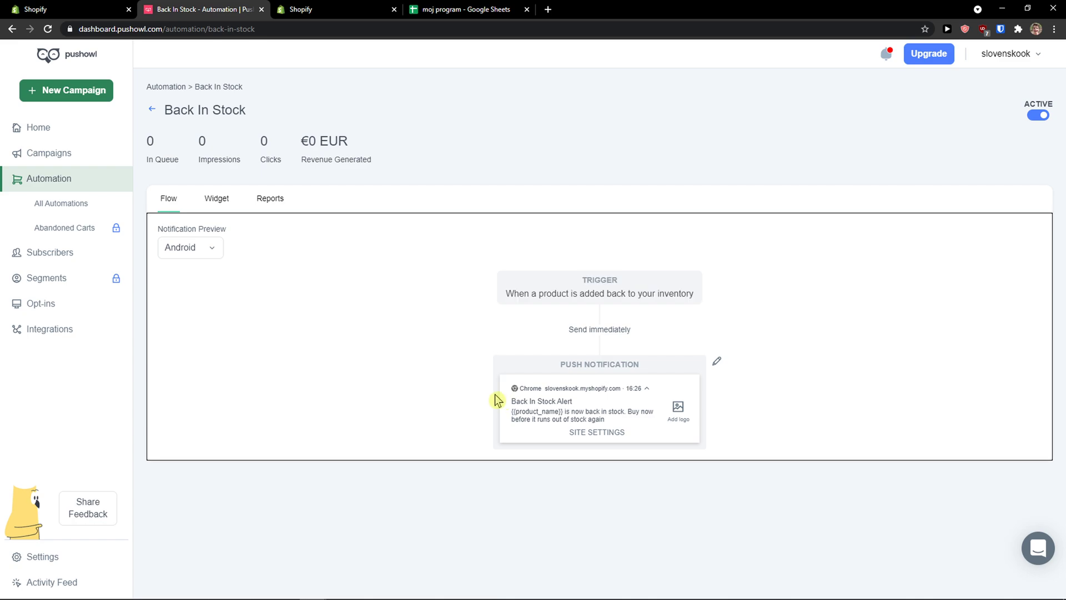
{"action": "left_click_drag", "start_coordinate": [497, 398], "coordinate": [668, 442]}
{"action": "left_click", "coordinate": [670, 445]}
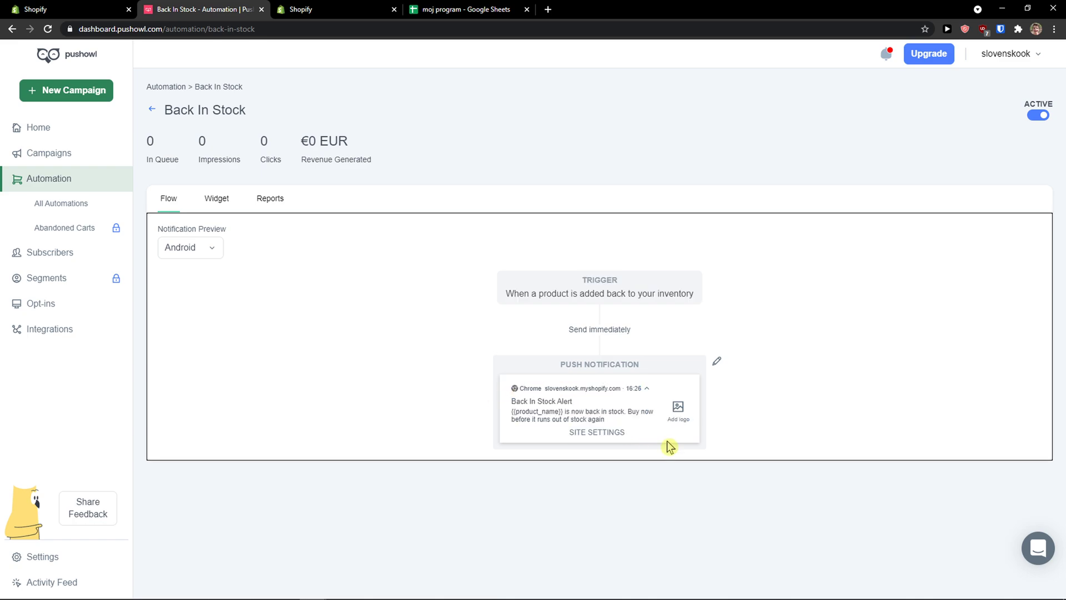
{"action": "left_click", "coordinate": [714, 365]}
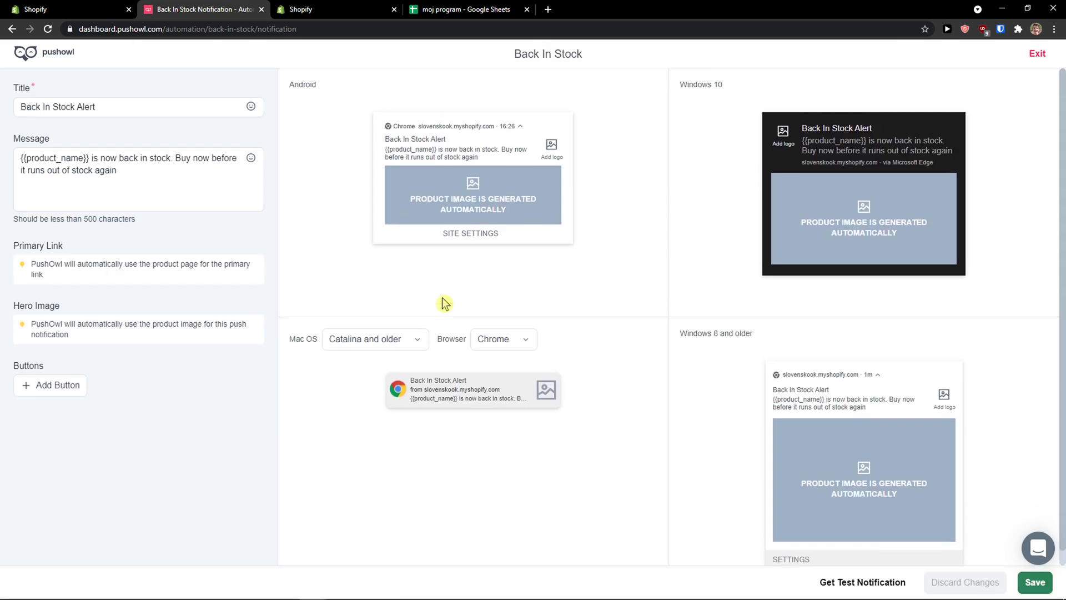
{"action": "left_click", "coordinate": [10, 34]}
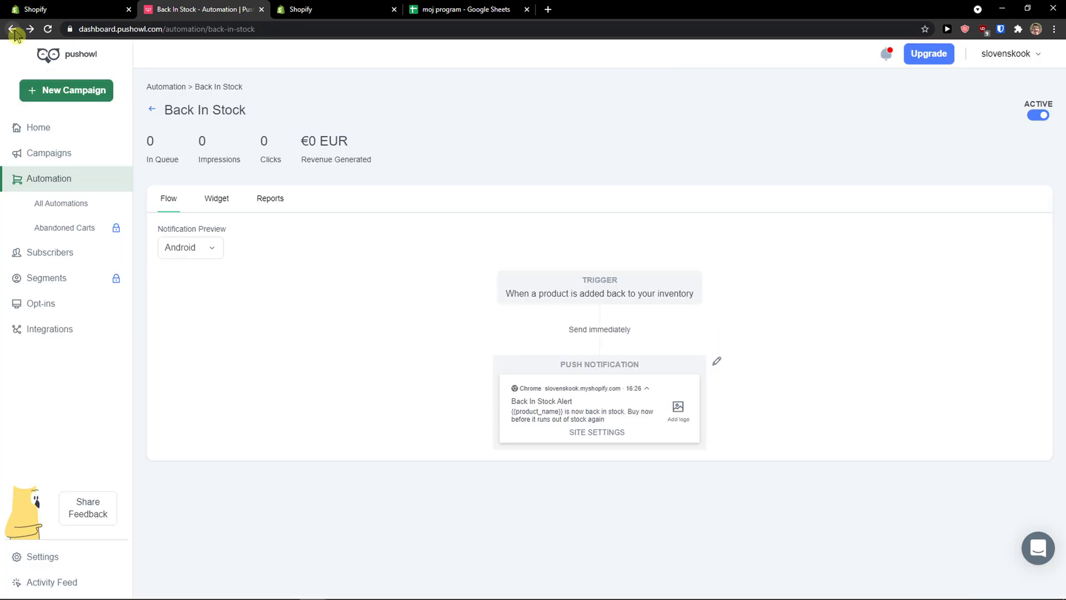
{"action": "left_click", "coordinate": [96, 192]}
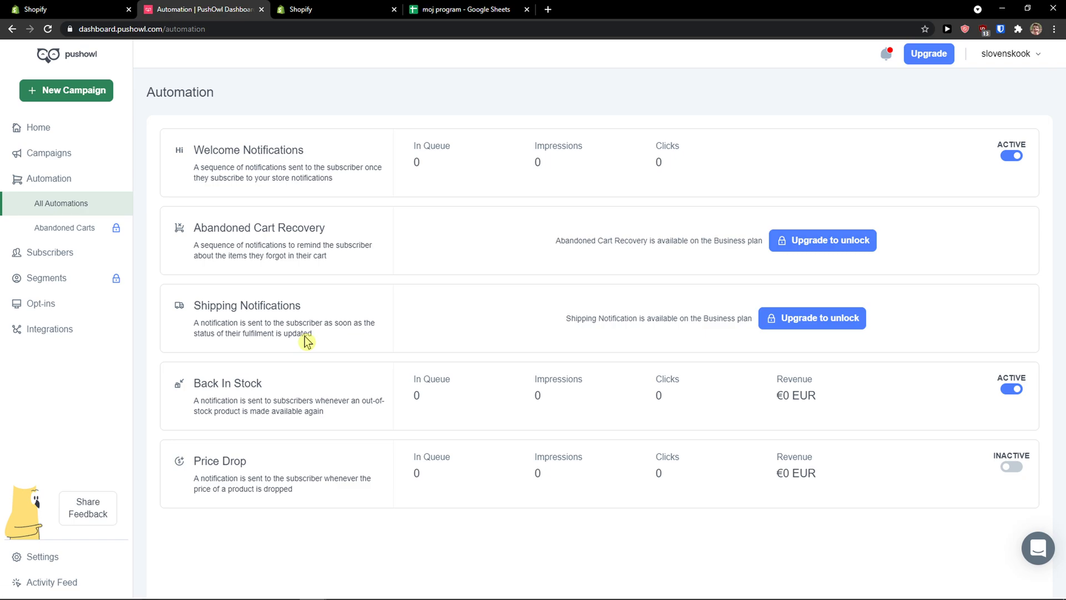
Reopen Back In Stock to review its trigger sentence and widget content.
{"action": "left_click", "coordinate": [357, 398]}
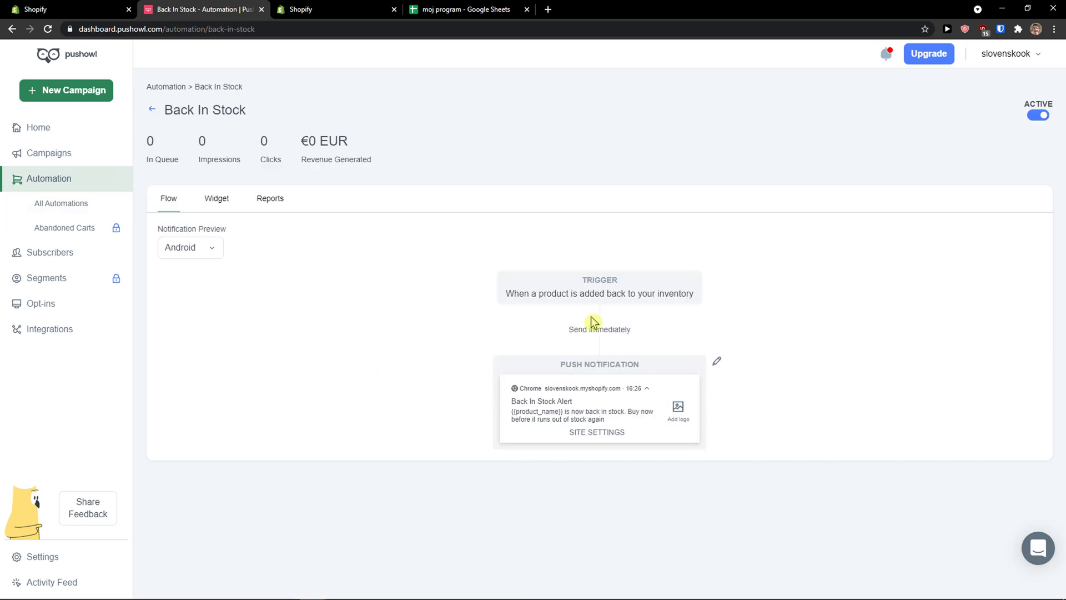
{"action": "left_click_drag", "start_coordinate": [513, 290], "coordinate": [707, 308]}
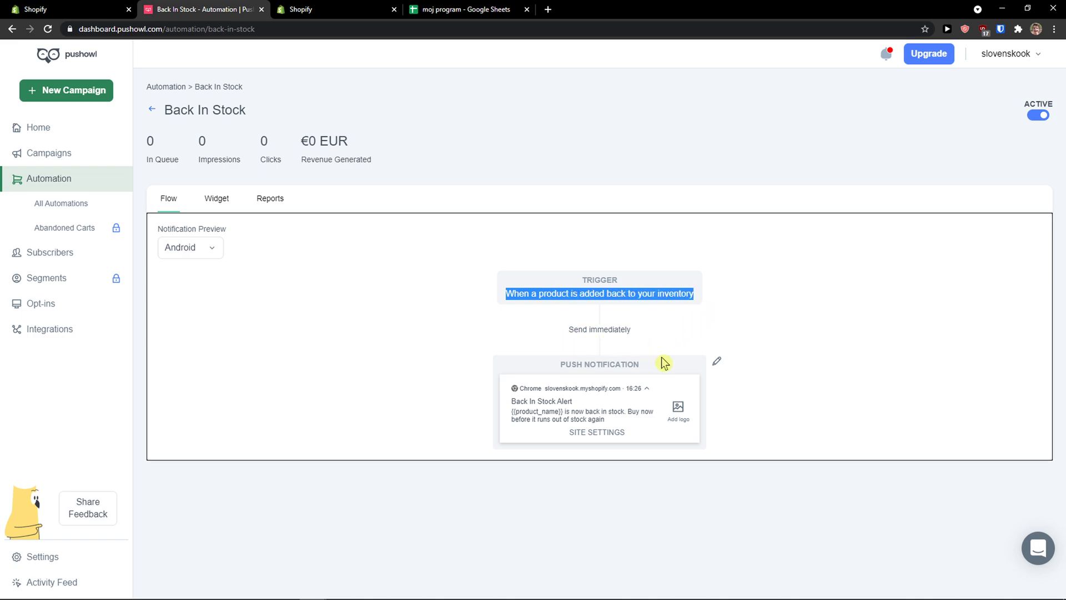
{"action": "left_click", "coordinate": [222, 202]}
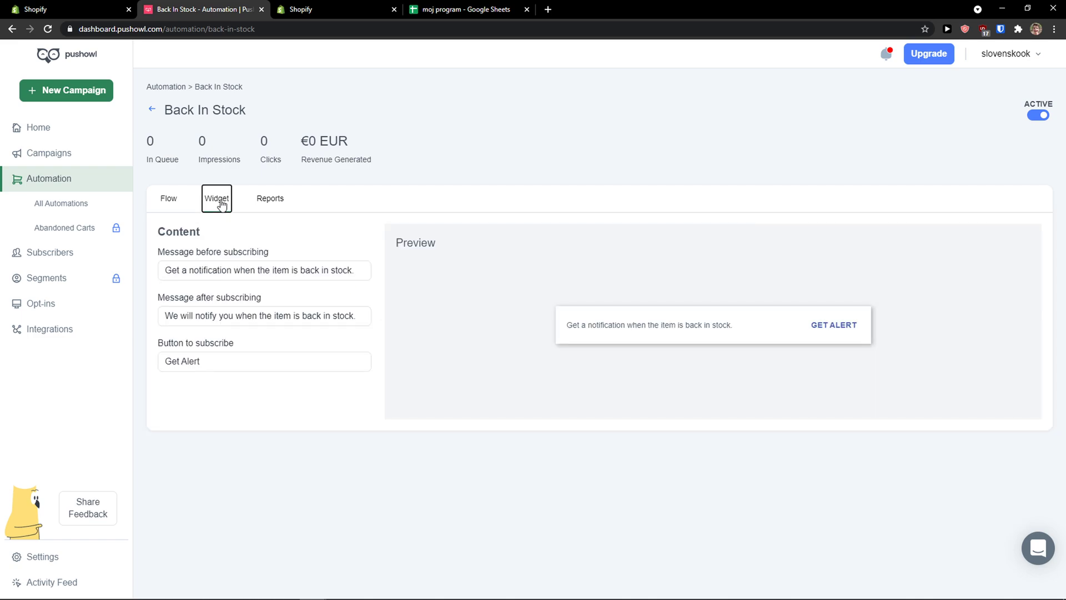
{"action": "left_click", "coordinate": [178, 205]}
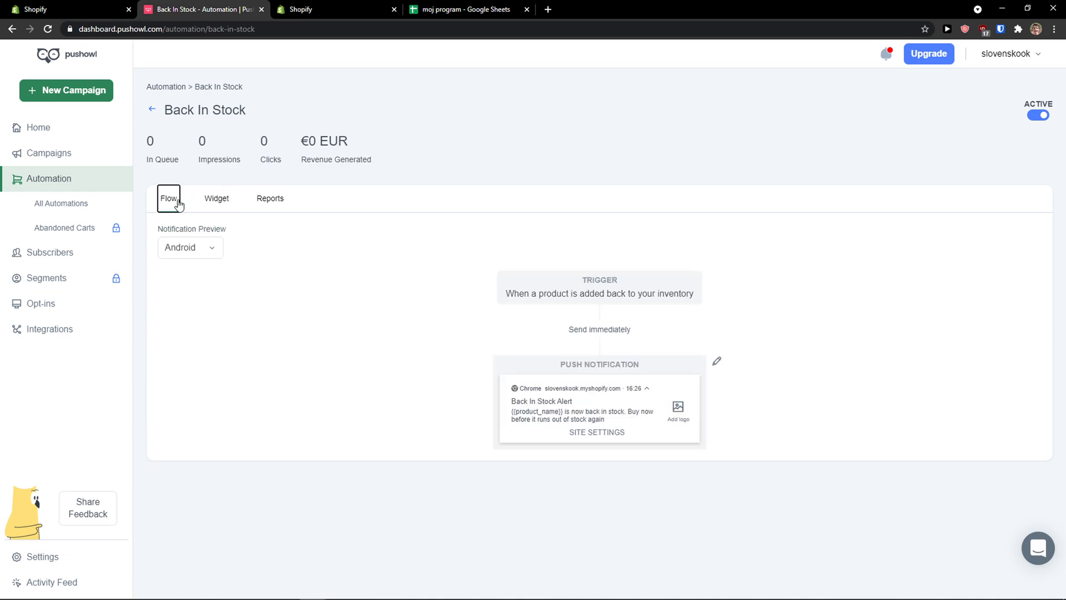
{"action": "left_click", "coordinate": [101, 213]}
Look over the Price Drop automation's price placeholder and trigger, then go to Opt-ins.
{"action": "left_click", "coordinate": [333, 466]}
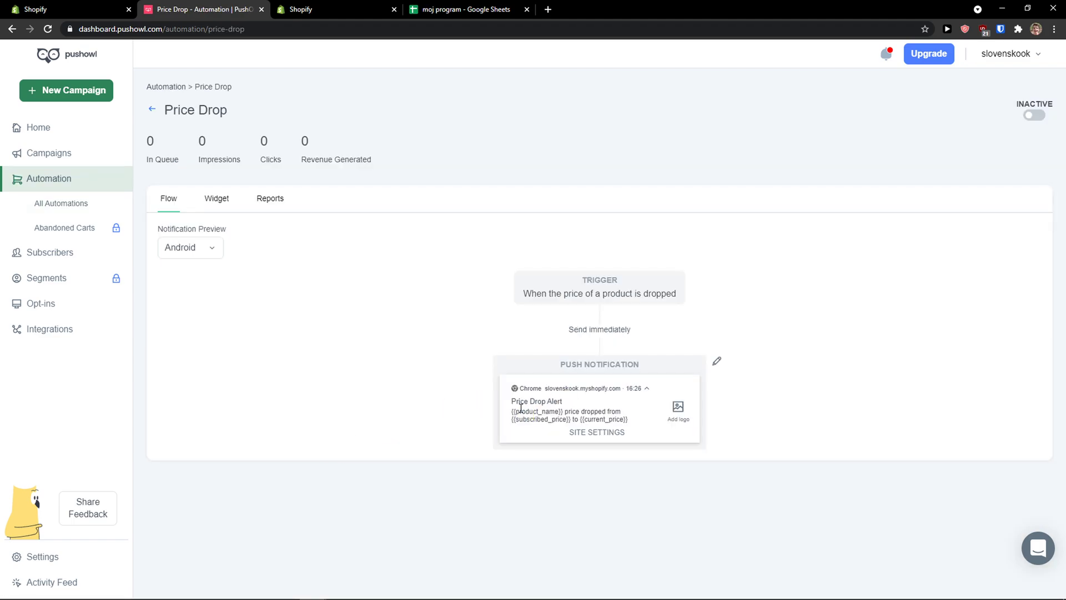
{"action": "left_click_drag", "start_coordinate": [517, 419], "coordinate": [562, 420]}
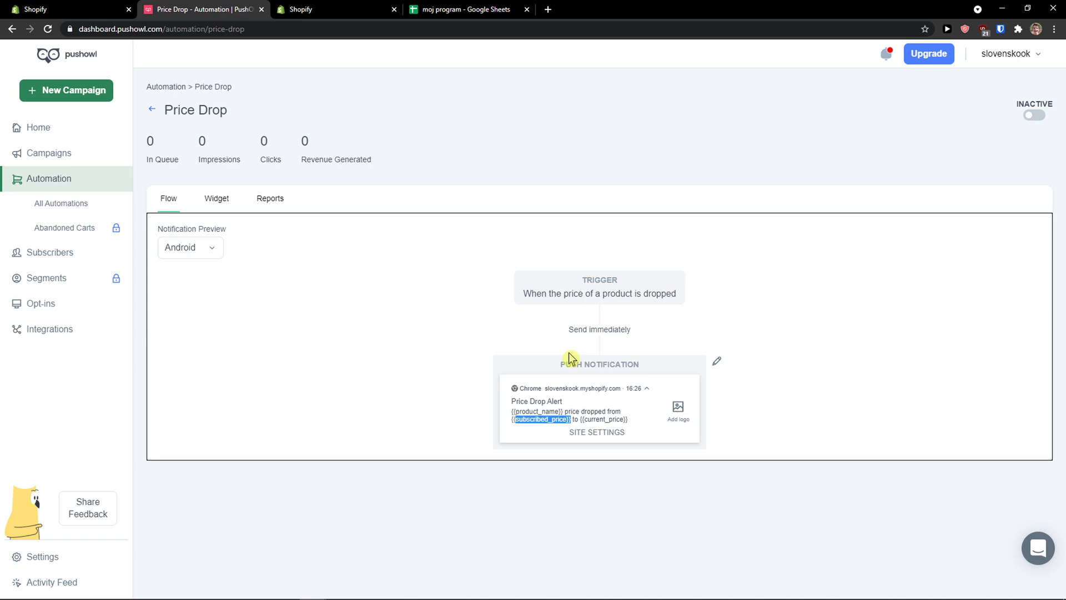
{"action": "left_click_drag", "start_coordinate": [489, 293], "coordinate": [724, 300]}
{"action": "left_click", "coordinate": [724, 301]}
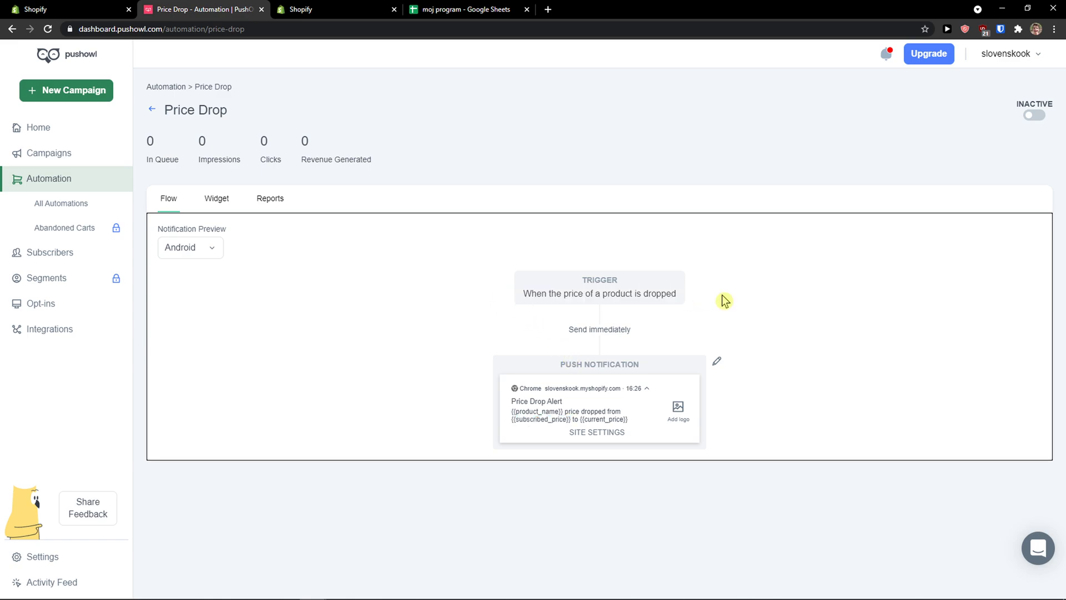
{"action": "left_click", "coordinate": [66, 304]}
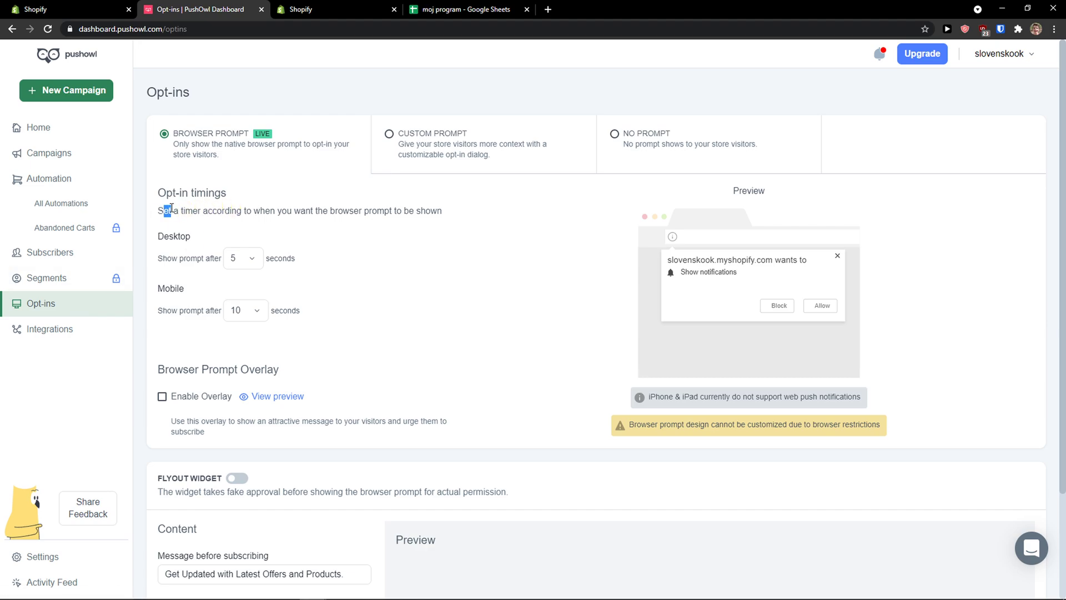
Review the opt-in timing explanation on the Opt-ins page.
{"action": "left_click_drag", "start_coordinate": [163, 212], "coordinate": [465, 218]}
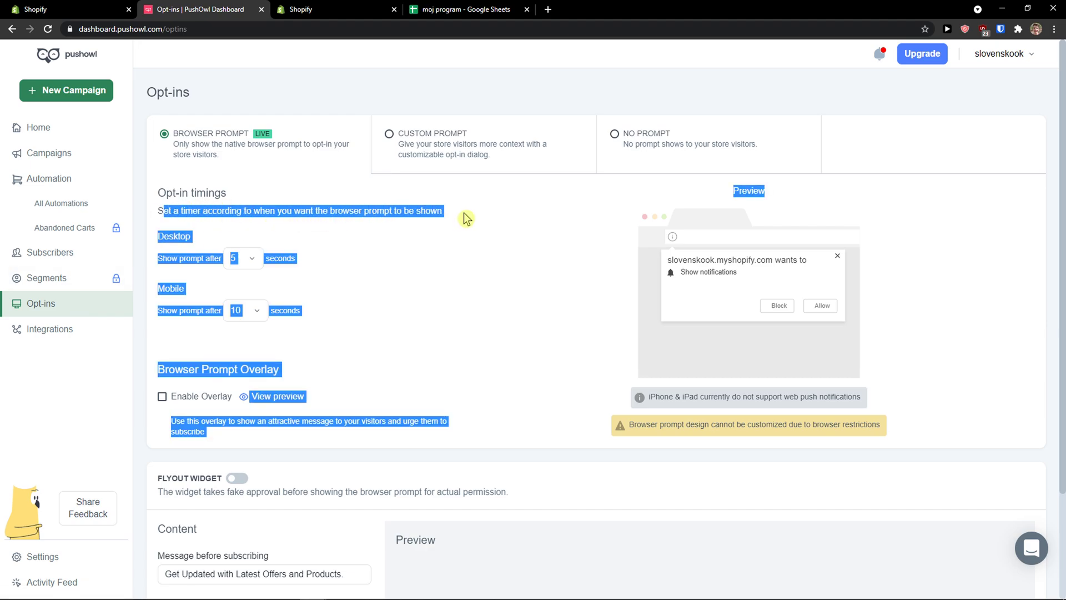
{"action": "left_click", "coordinate": [465, 218]}
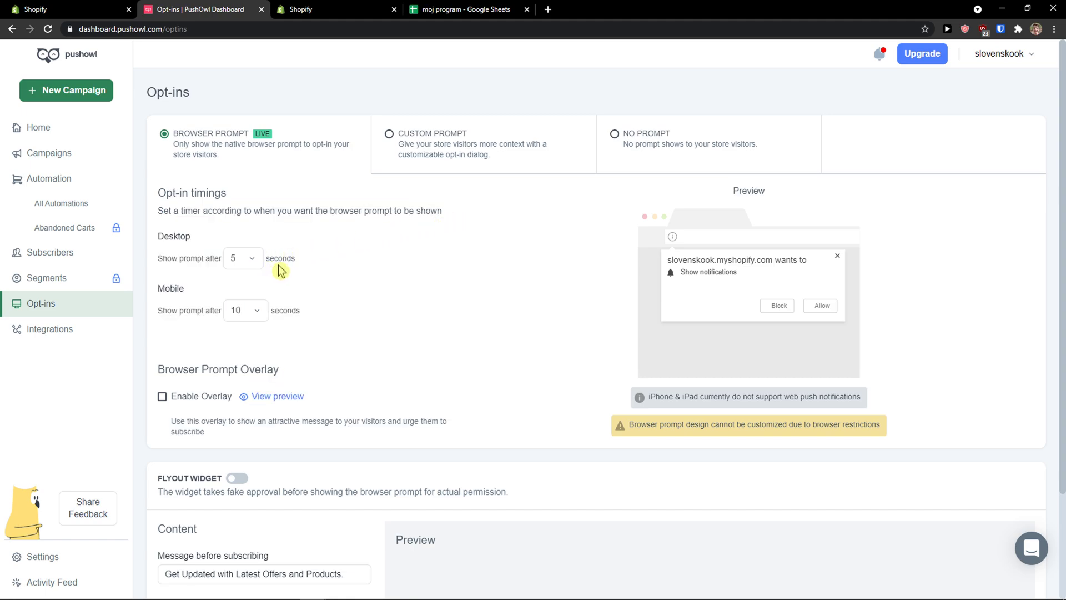
{"action": "scroll", "coordinate": [354, 318], "scroll_direction": "down", "scroll_amount": 2}
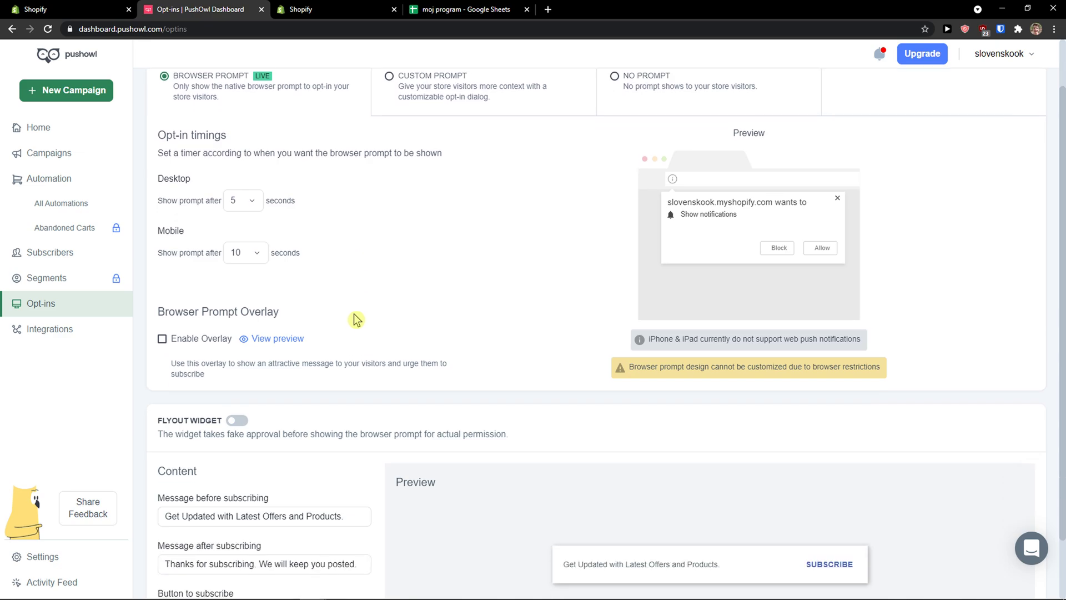
{"action": "scroll", "coordinate": [355, 318], "scroll_direction": "up", "scroll_amount": 1}
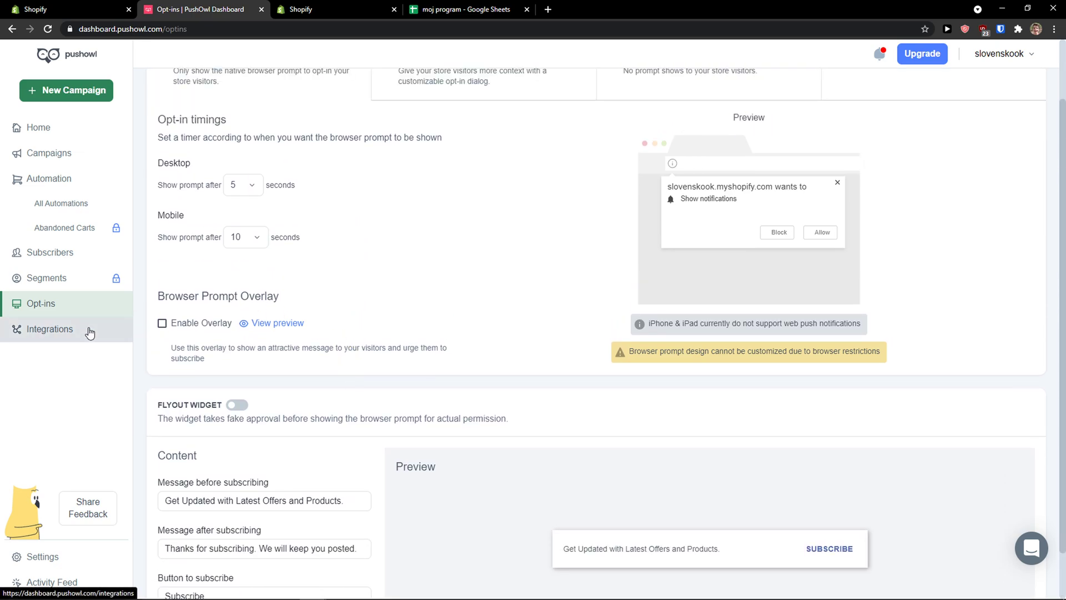
Browse the list of available PushOwl integrations.
{"action": "left_click", "coordinate": [88, 328]}
{"action": "scroll", "coordinate": [311, 316], "scroll_direction": "down", "scroll_amount": 2}
{"action": "scroll", "coordinate": [306, 314], "scroll_direction": "down", "scroll_amount": 4}
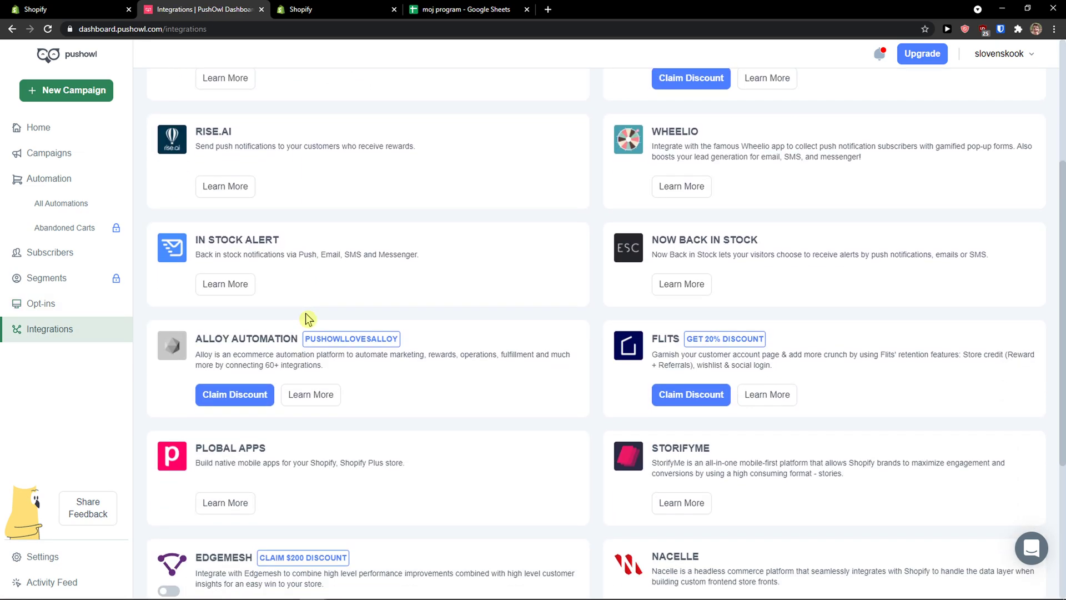
Detach a new blank tab into its own window, revealing the moj program spreadsheet.
{"action": "left_click", "coordinate": [548, 10]}
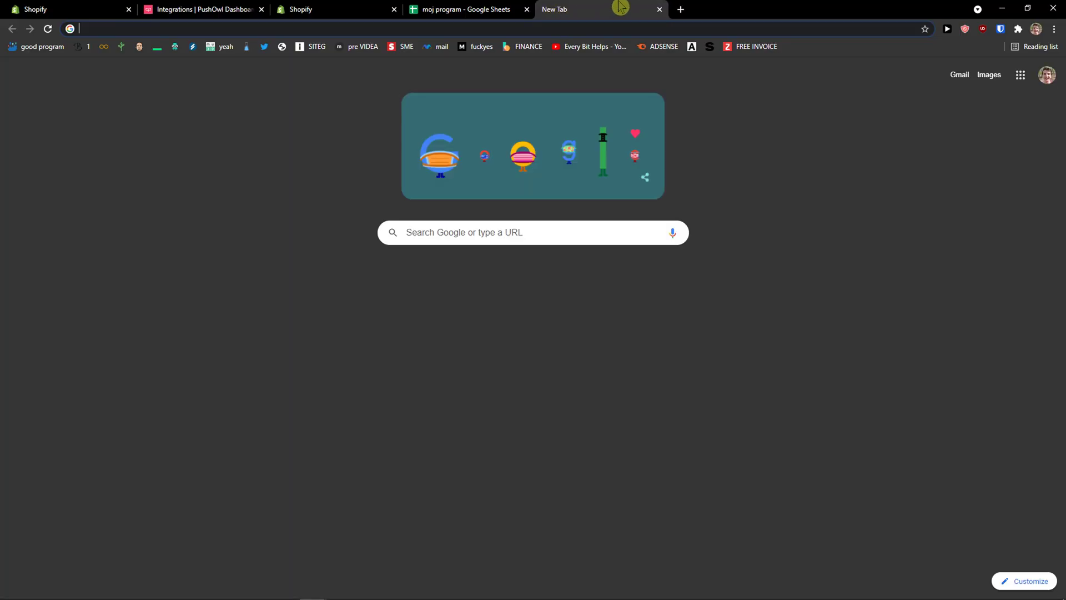
{"action": "left_click", "coordinate": [172, 9]}
{"action": "scroll", "coordinate": [678, 245], "scroll_direction": "up", "scroll_amount": 2}
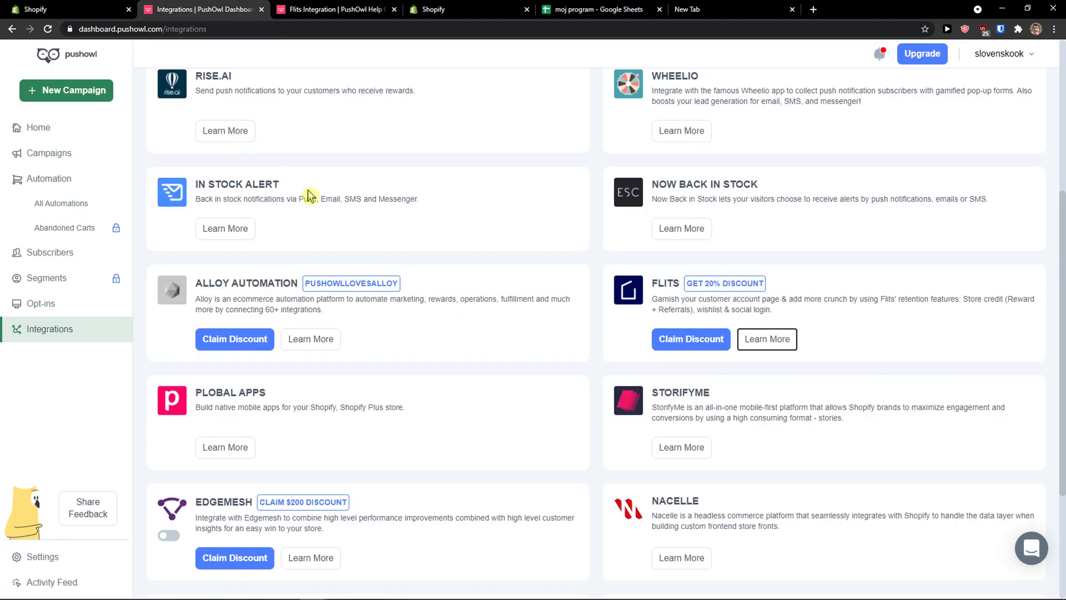
{"action": "scroll", "coordinate": [388, 277], "scroll_direction": "down", "scroll_amount": 3}
{"action": "scroll", "coordinate": [468, 393], "scroll_direction": "down", "scroll_amount": 1}
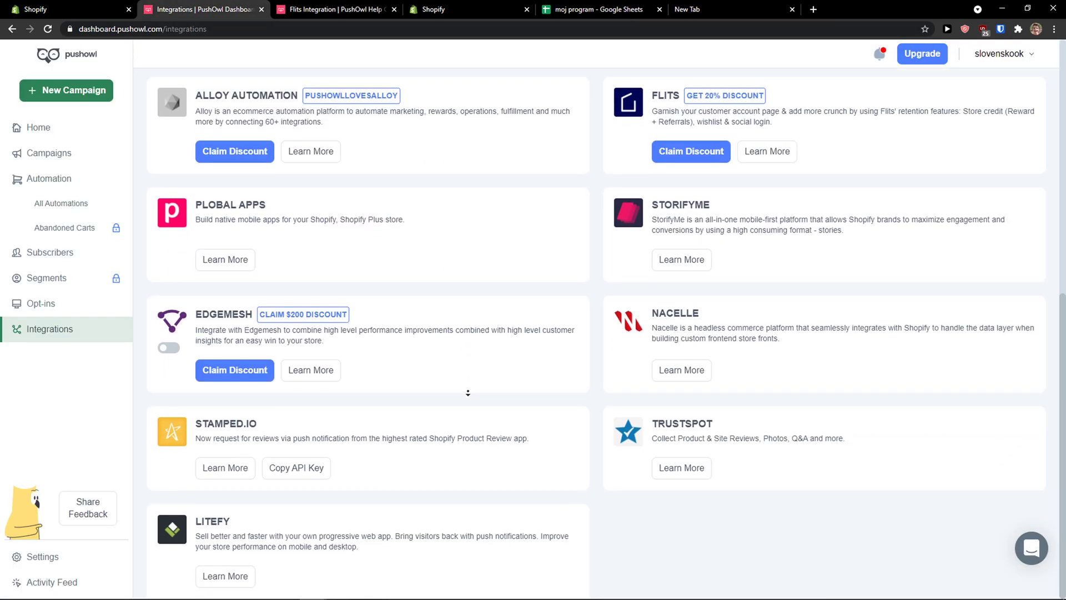
{"action": "left_click", "coordinate": [711, 11]}
{"action": "left_click_drag", "start_coordinate": [710, 11], "coordinate": [0, 144]}
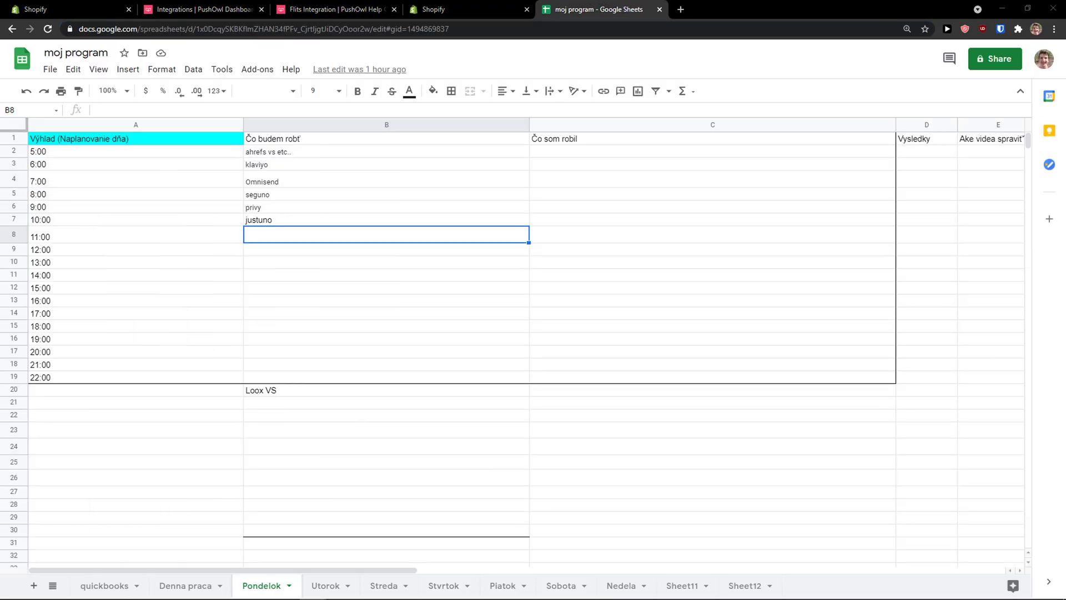